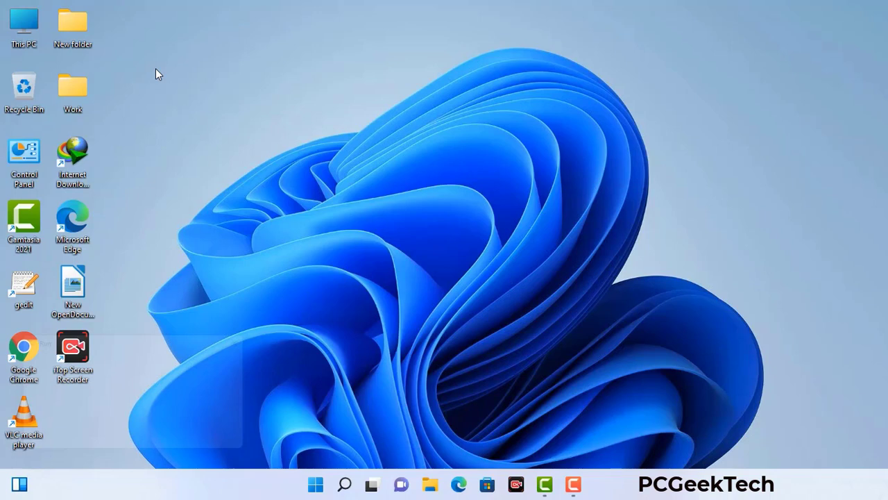
Bring up the Run box, centre it, and focus the Open field holding msconfig
{"action": "key", "text": "super+r"}
{"action": "left_click_drag", "start_coordinate": [151, 338], "coordinate": [391, 111]}
{"action": "left_click", "coordinate": [353, 174]}
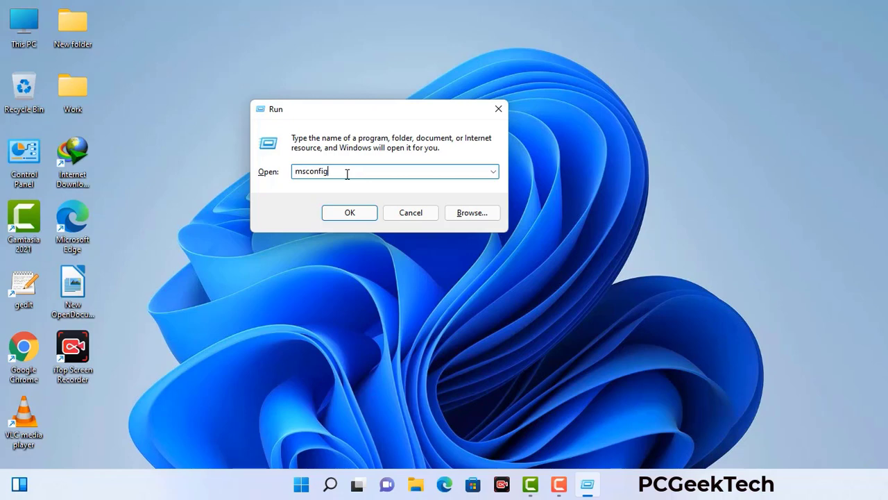
Launch msconfig and enable Safe boot with the Network option on the Boot tab, applied and confirmed
{"action": "left_click", "coordinate": [343, 217]}
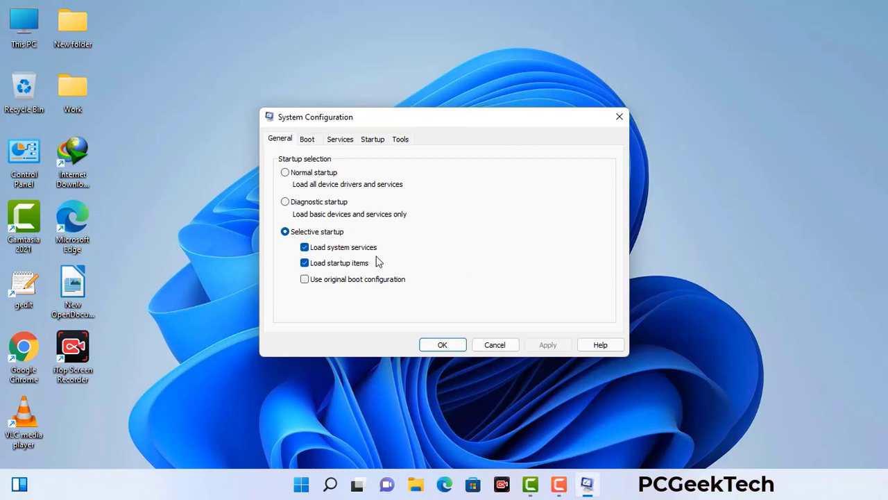
{"action": "left_click", "coordinate": [309, 142]}
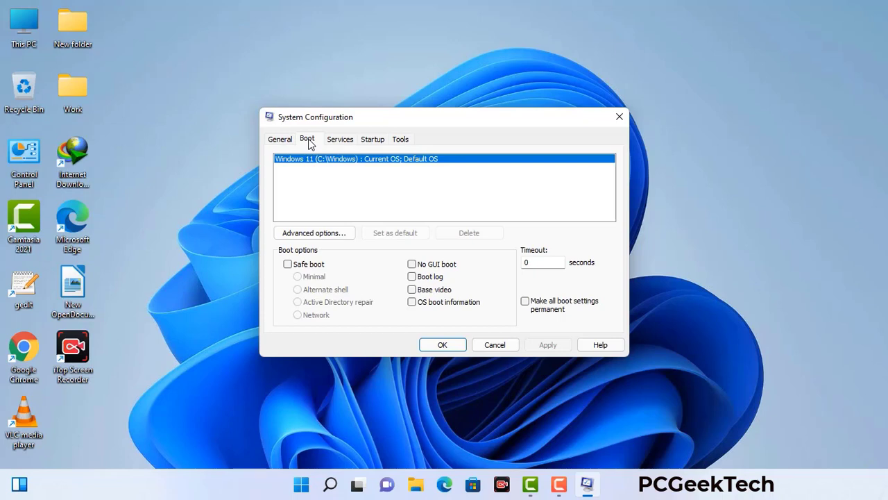
{"action": "left_click", "coordinate": [288, 265]}
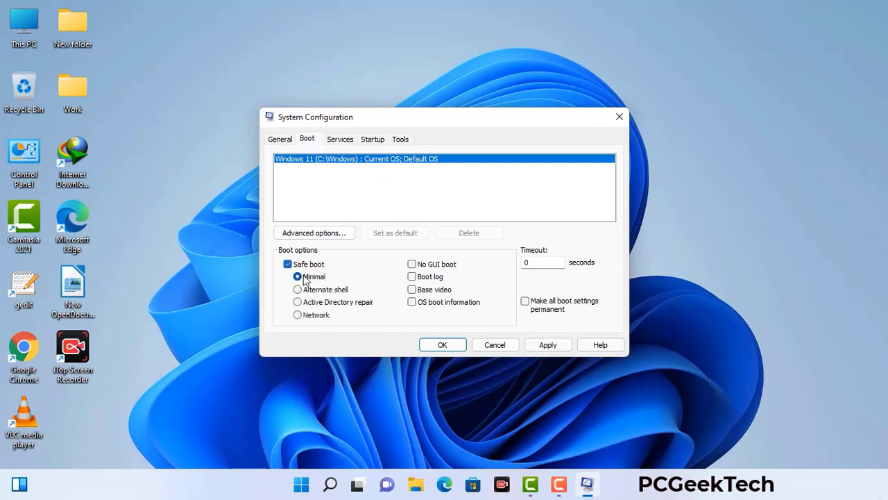
{"action": "left_click", "coordinate": [316, 316]}
{"action": "left_click", "coordinate": [548, 346]}
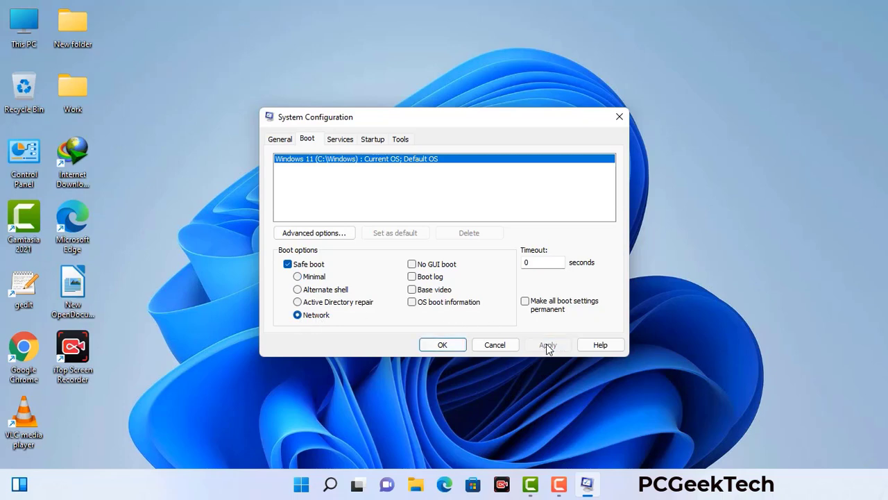
{"action": "left_click", "coordinate": [442, 345]}
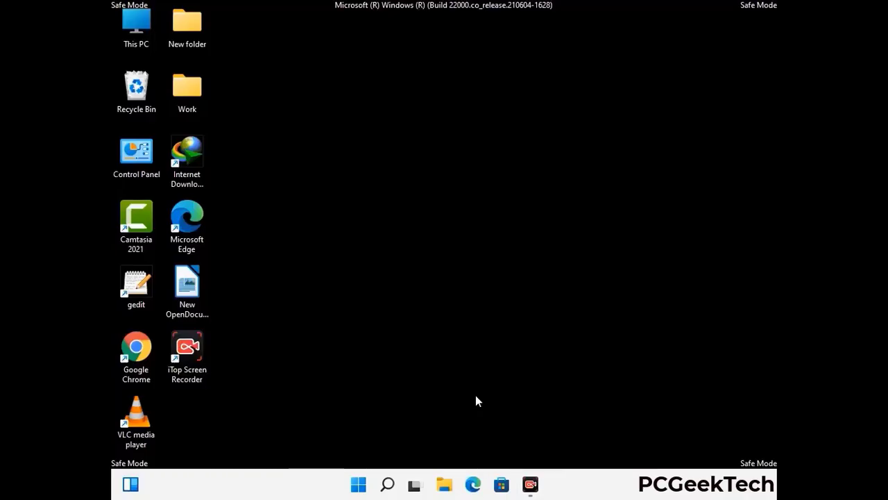
Open Control Panel from its desktop icon in Safe Mode
{"action": "double_click", "coordinate": [137, 164]}
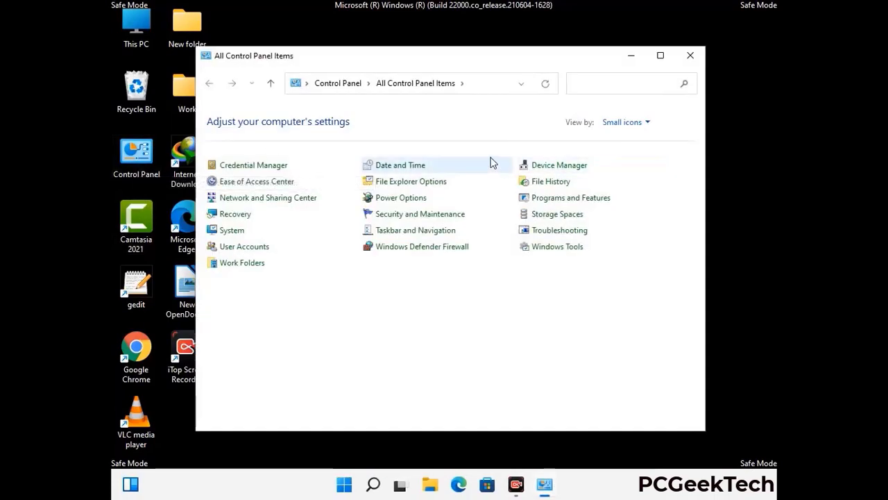
Turn on 'Show hidden files, folders, and drives' in File Explorer Options, then close Control Panel
{"action": "left_click", "coordinate": [428, 186]}
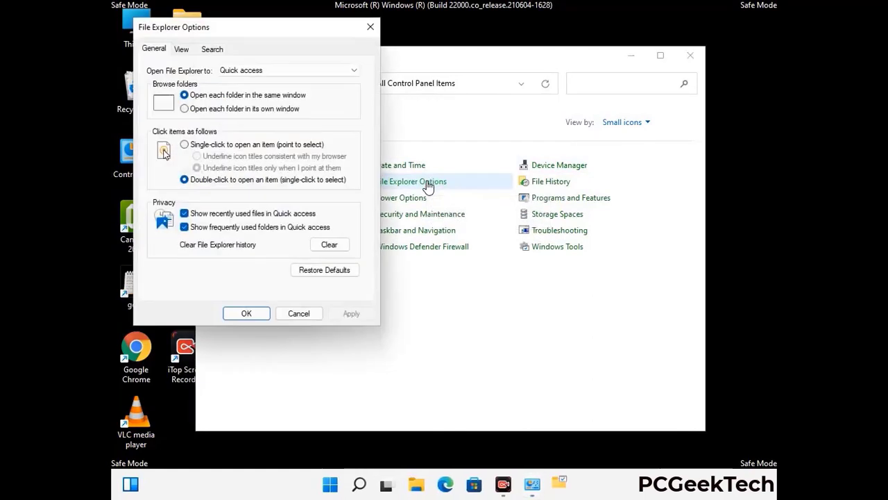
{"action": "left_click", "coordinate": [183, 50]}
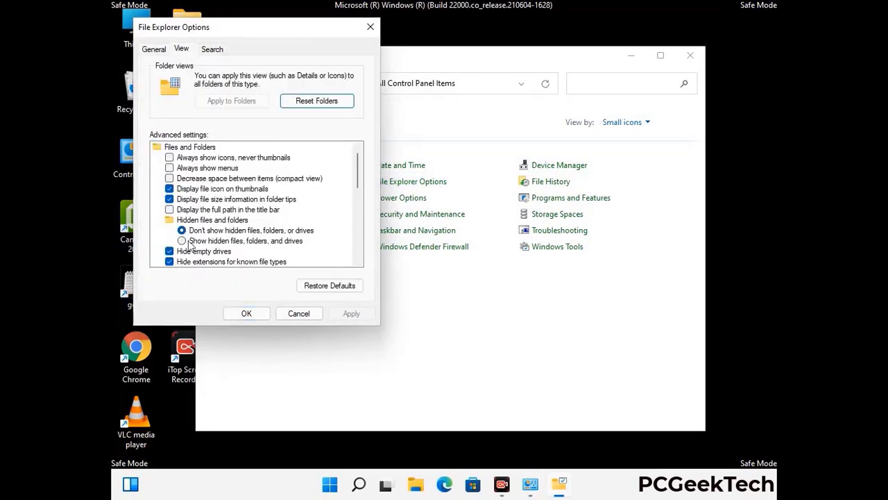
{"action": "left_click", "coordinate": [182, 241]}
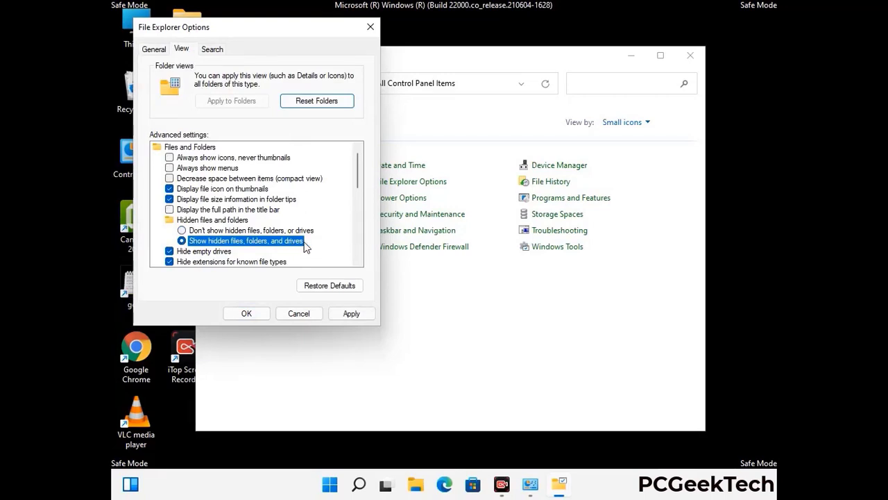
{"action": "left_click", "coordinate": [352, 313]}
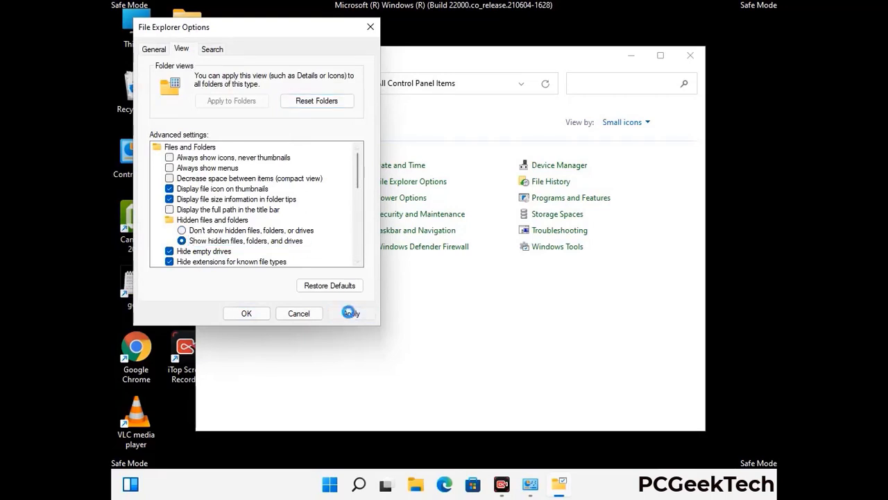
{"action": "left_click", "coordinate": [236, 315]}
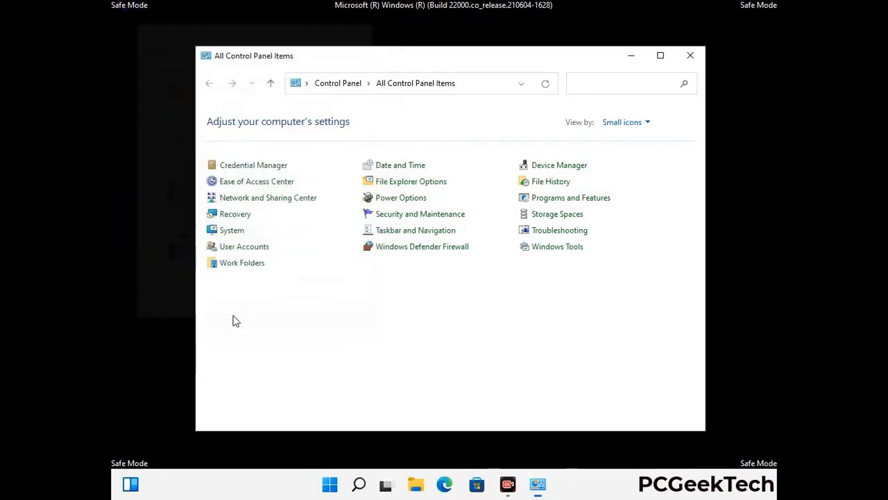
{"action": "left_click", "coordinate": [691, 55]}
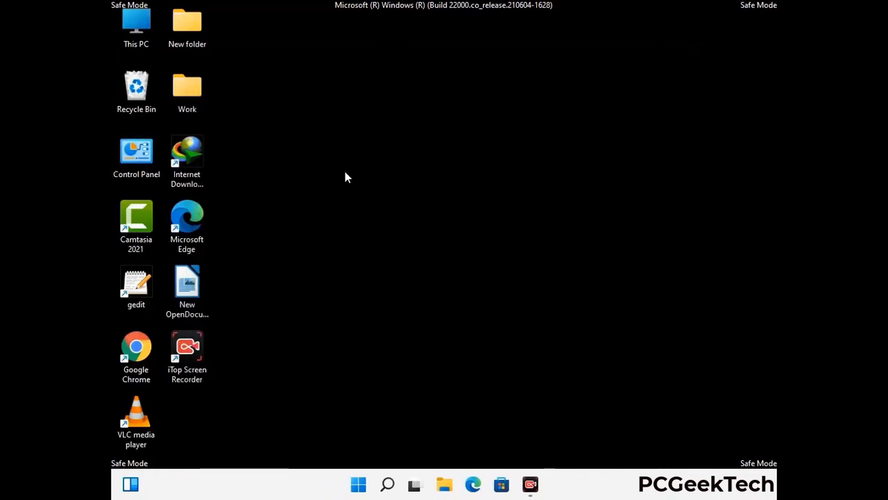
Browse from This PC to C:\Windows\System32\drivers\etc and select the hosts file
{"action": "double_click", "coordinate": [132, 35]}
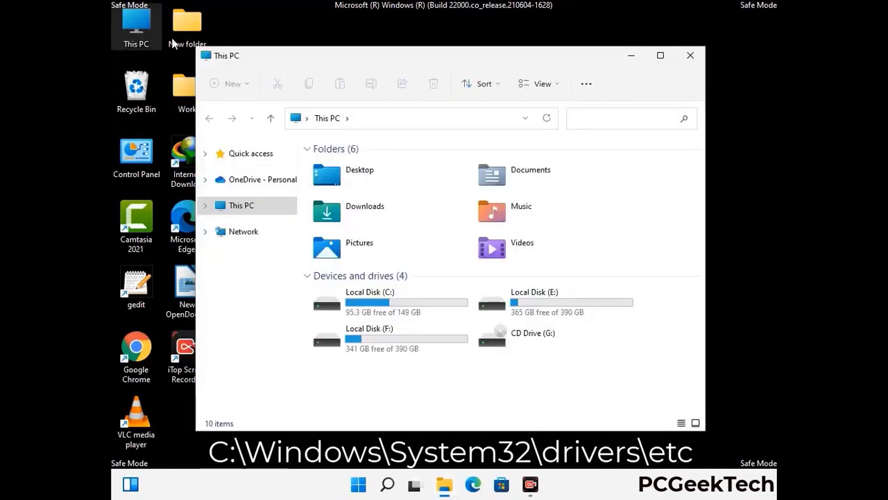
{"action": "double_click", "coordinate": [388, 304]}
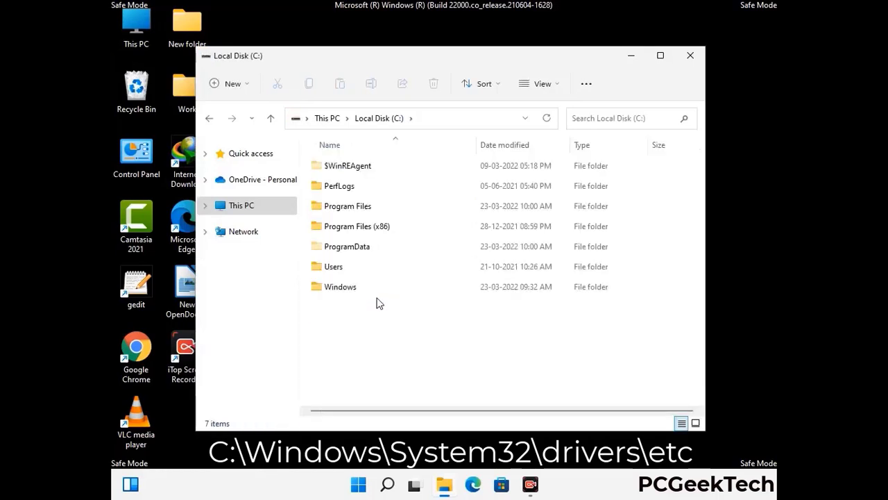
{"action": "double_click", "coordinate": [332, 292]}
{"action": "scroll", "coordinate": [444, 297], "scroll_direction": "down", "scroll_amount": 6}
{"action": "scroll", "coordinate": [441, 300], "scroll_direction": "down", "scroll_amount": 12}
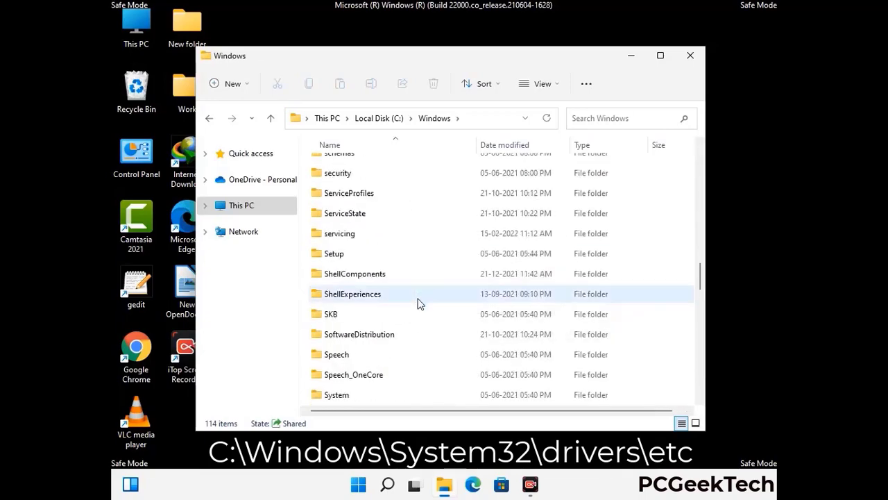
{"action": "scroll", "coordinate": [419, 303], "scroll_direction": "down", "scroll_amount": 2}
{"action": "double_click", "coordinate": [340, 294]}
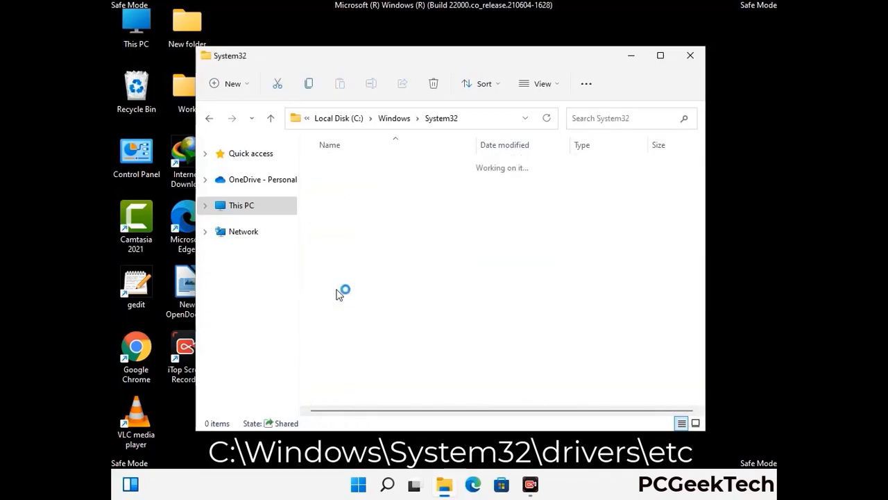
{"action": "scroll", "coordinate": [382, 302], "scroll_direction": "down", "scroll_amount": 5}
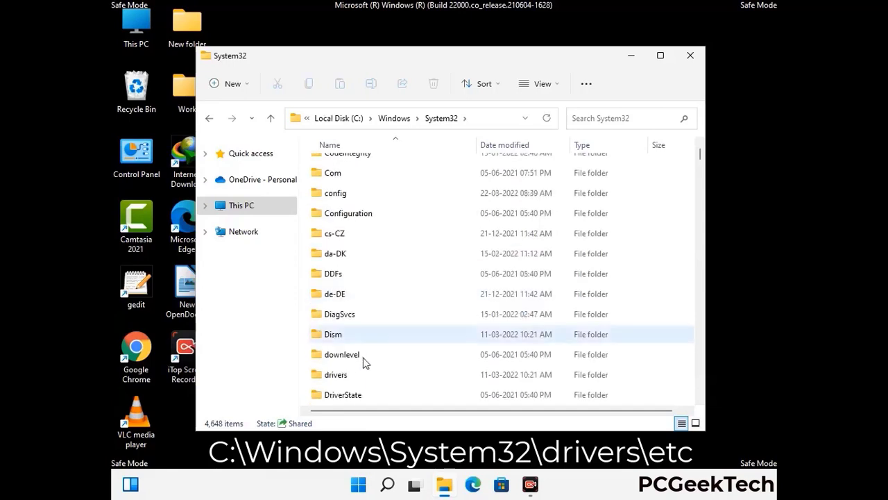
{"action": "double_click", "coordinate": [345, 378]}
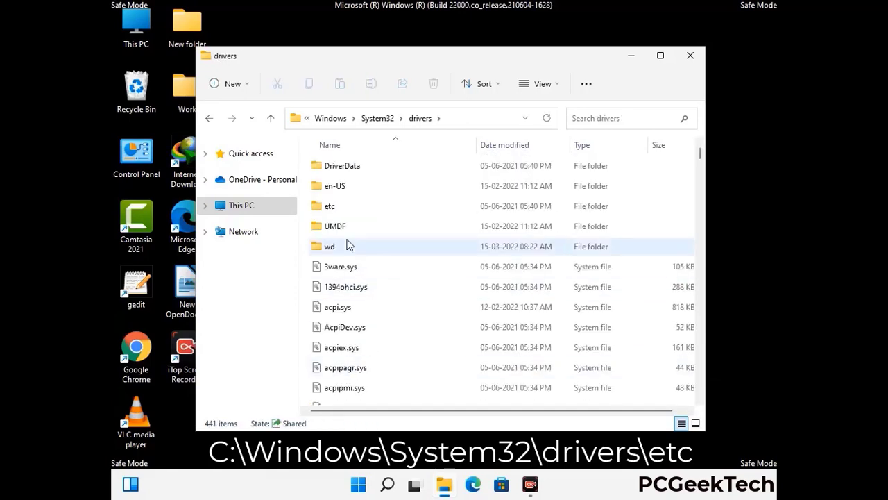
{"action": "double_click", "coordinate": [331, 206]}
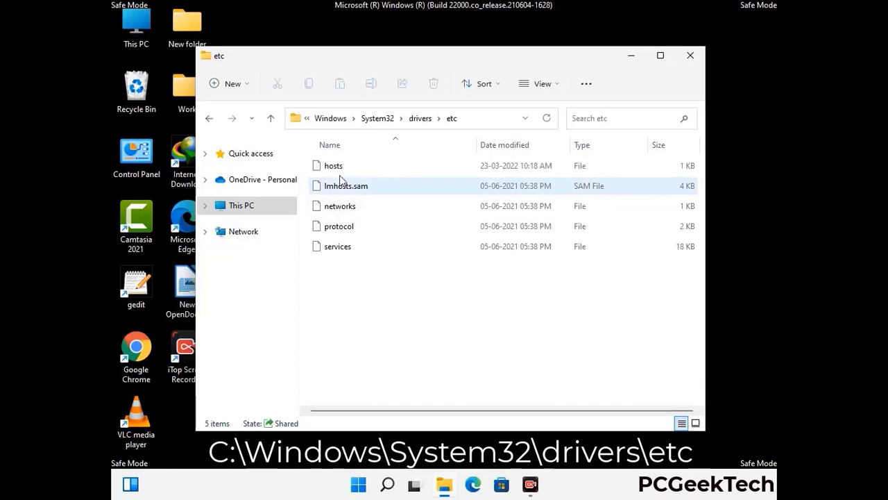
{"action": "left_click", "coordinate": [337, 168]}
Open the hosts file in Notepad
{"action": "double_click", "coordinate": [340, 175]}
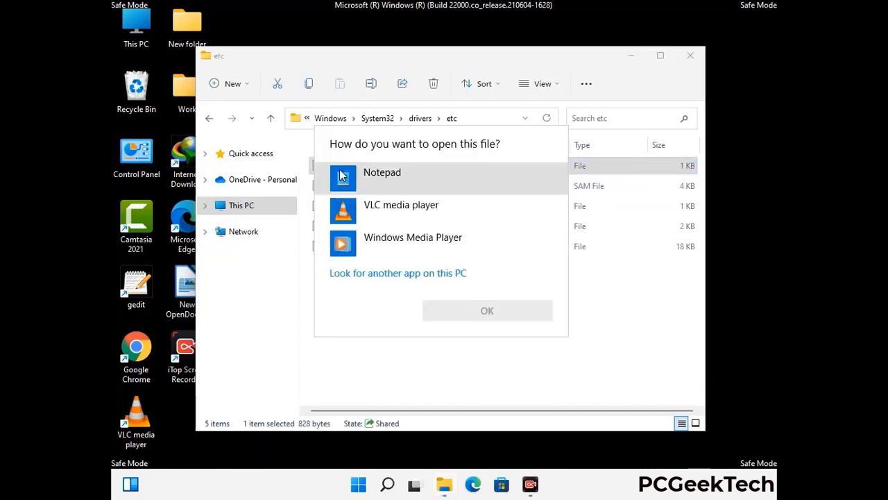
{"action": "left_click", "coordinate": [401, 177]}
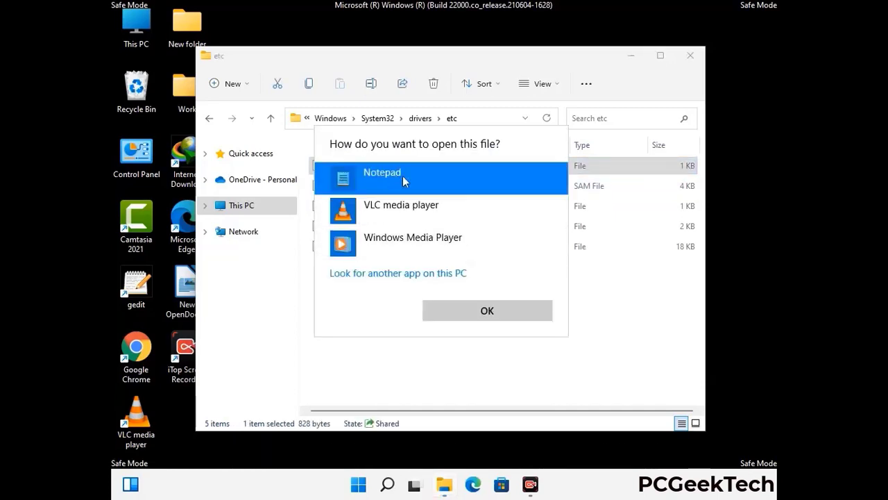
{"action": "left_click", "coordinate": [487, 311]}
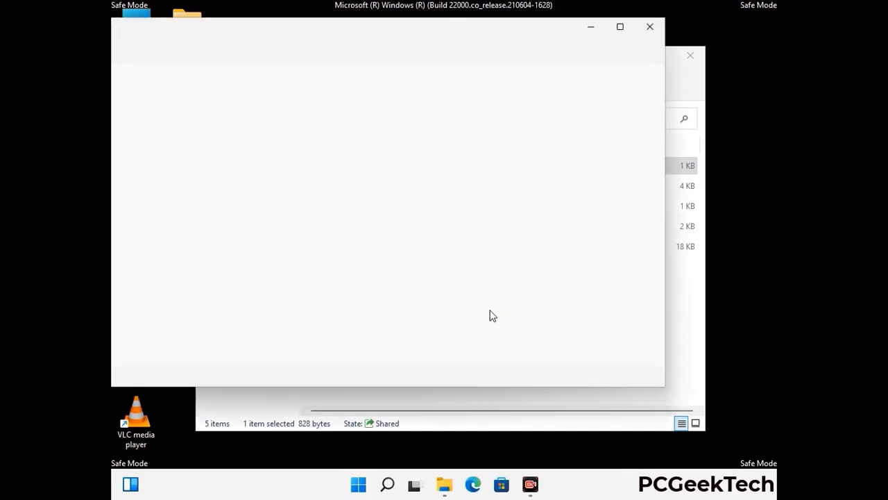
{"action": "left_click_drag", "start_coordinate": [405, 36], "coordinate": [490, 40]}
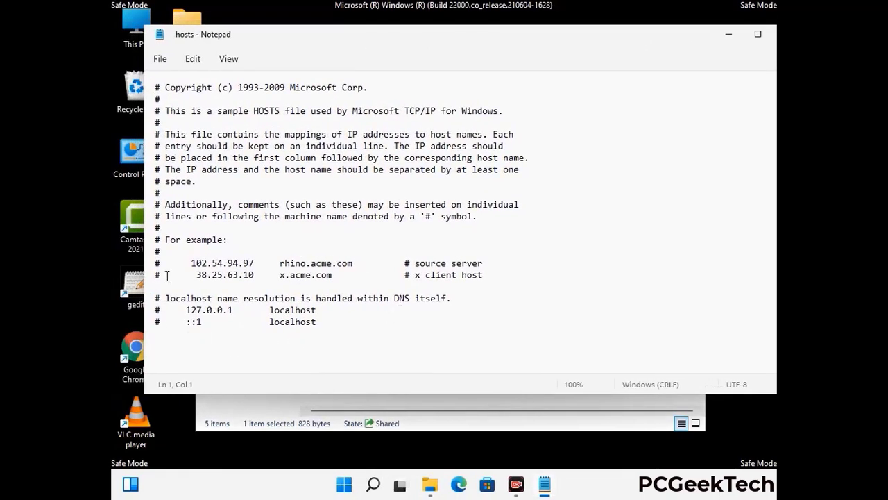
Add an empty line at the end of hosts, save it, and close Notepad and the etc window
{"action": "left_click", "coordinate": [333, 326]}
{"action": "key", "text": "Return"}
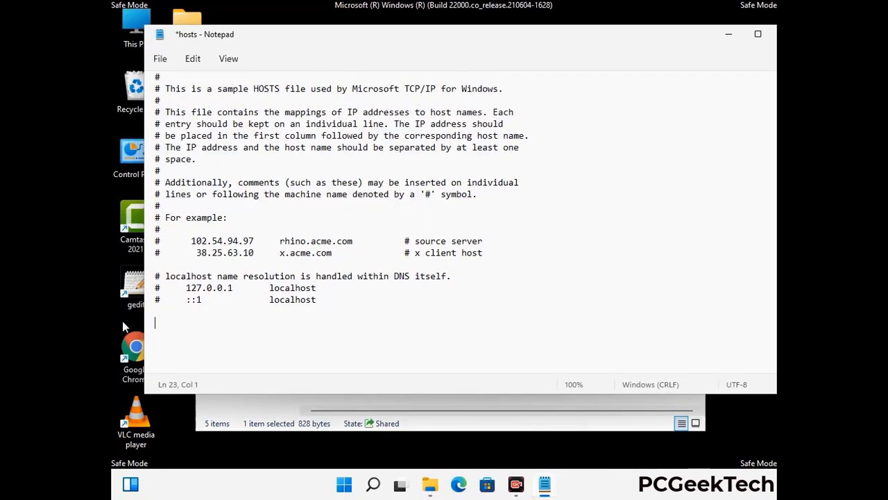
{"action": "left_click", "coordinate": [160, 59]}
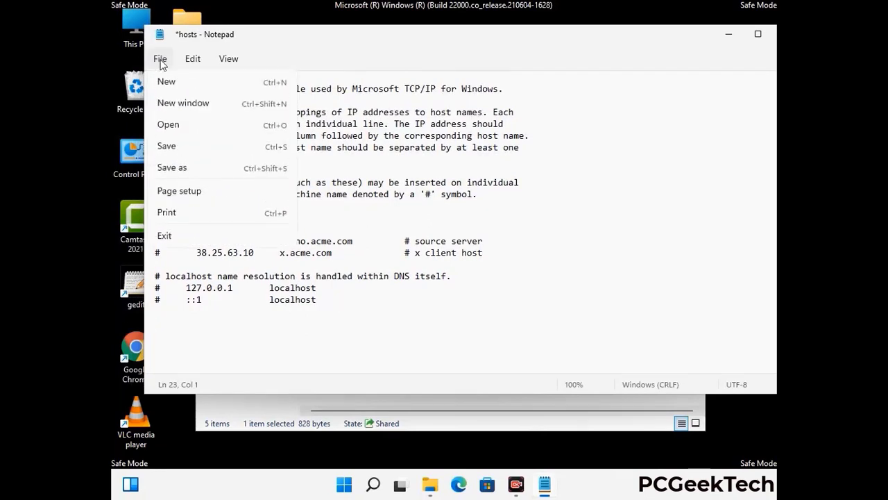
{"action": "left_click", "coordinate": [167, 147]}
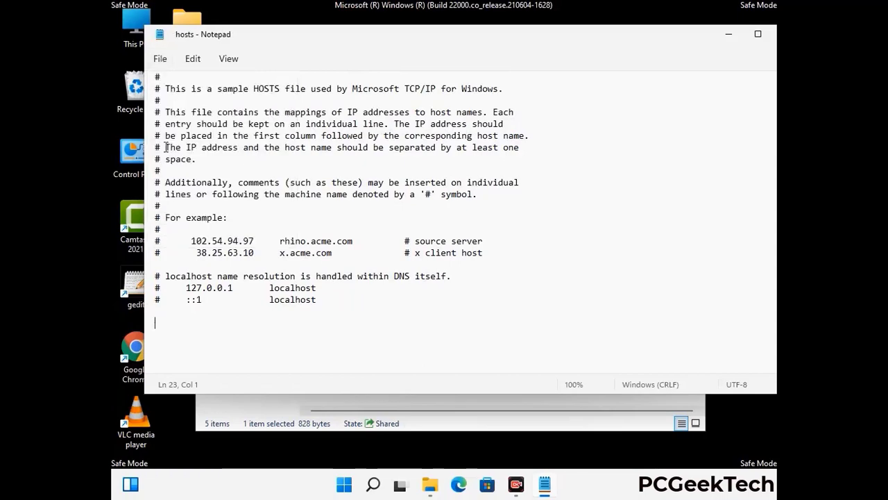
{"action": "left_click_drag", "start_coordinate": [671, 43], "coordinate": [569, 43]}
{"action": "left_click", "coordinate": [685, 40]}
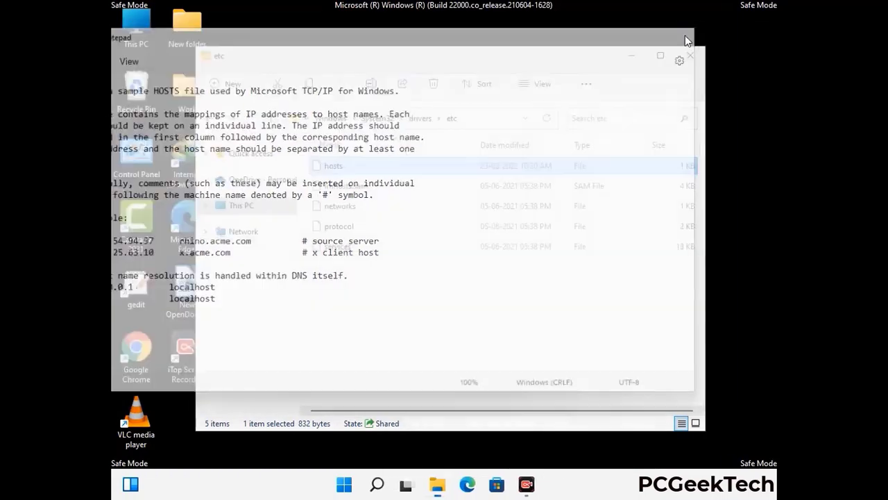
{"action": "left_click", "coordinate": [692, 52]}
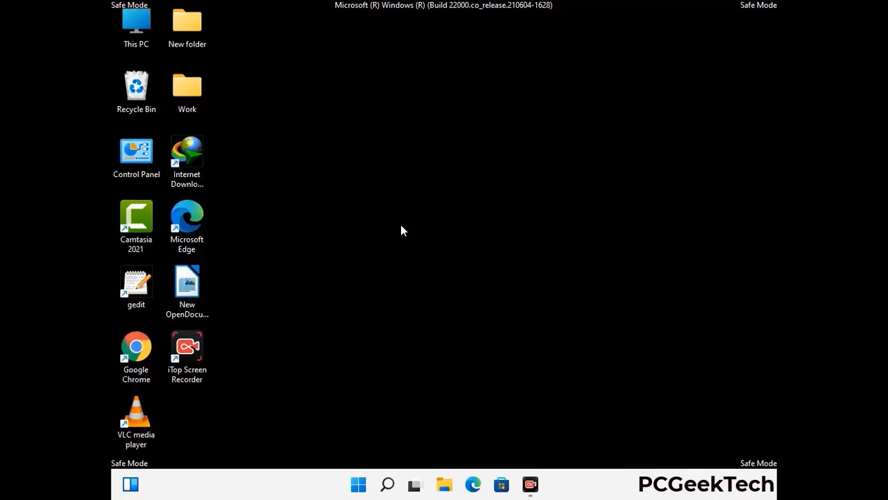
Run %appdata% from the Run dialog to open the AppData\Roaming folder
{"action": "key", "text": "super+r"}
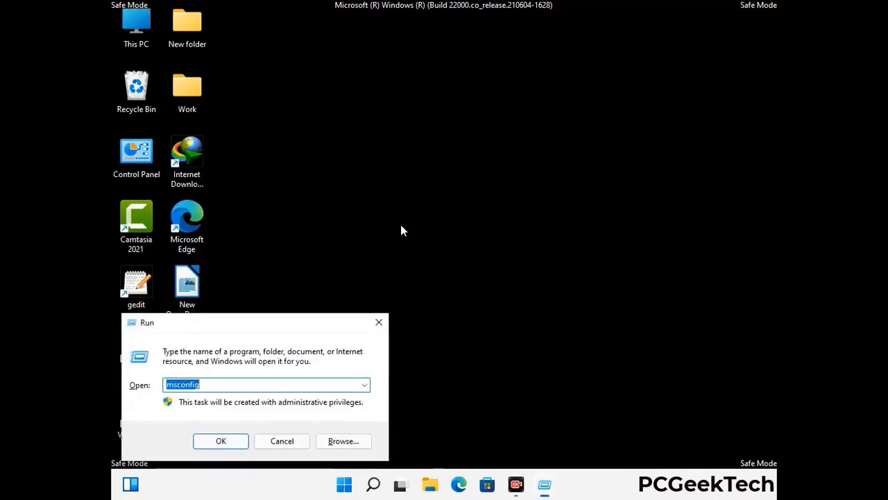
{"action": "left_click_drag", "start_coordinate": [254, 317], "coordinate": [414, 138]}
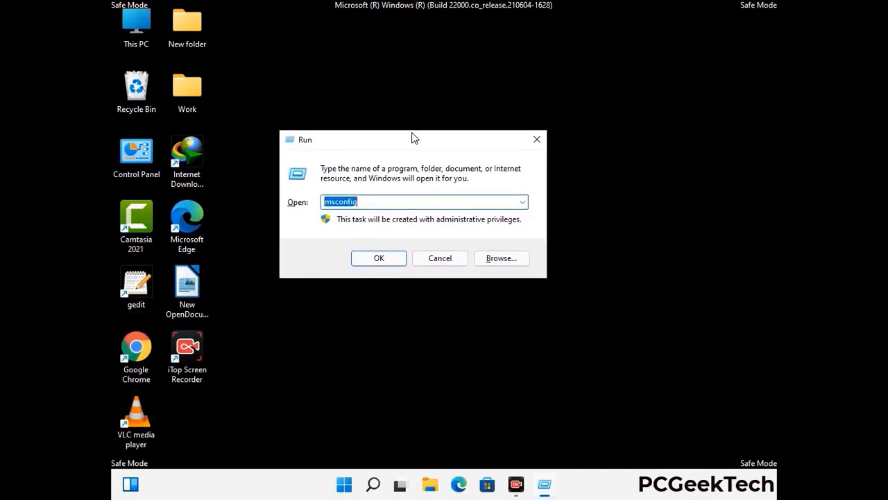
{"action": "type", "text": "%"}
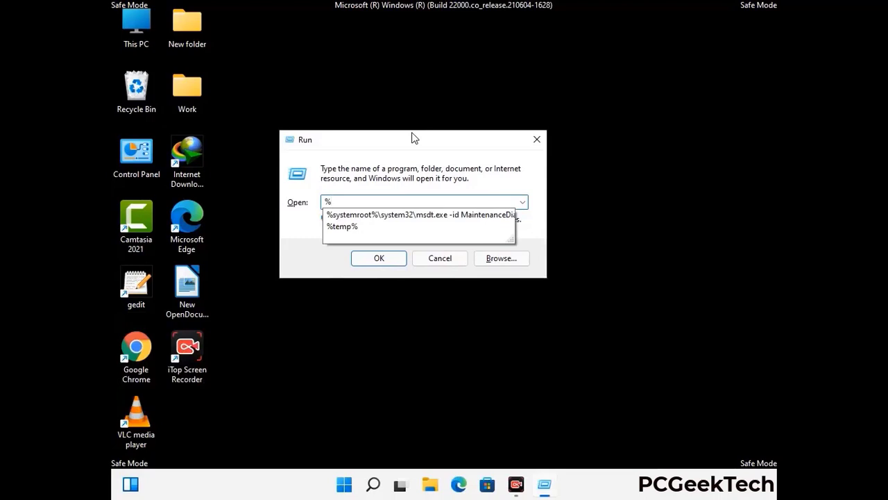
{"action": "type", "text": "appdata%"}
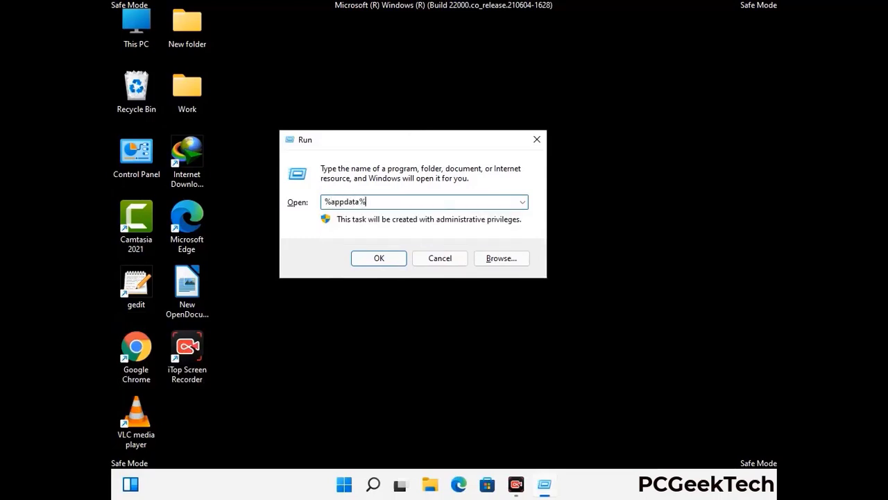
{"action": "key", "text": "Return"}
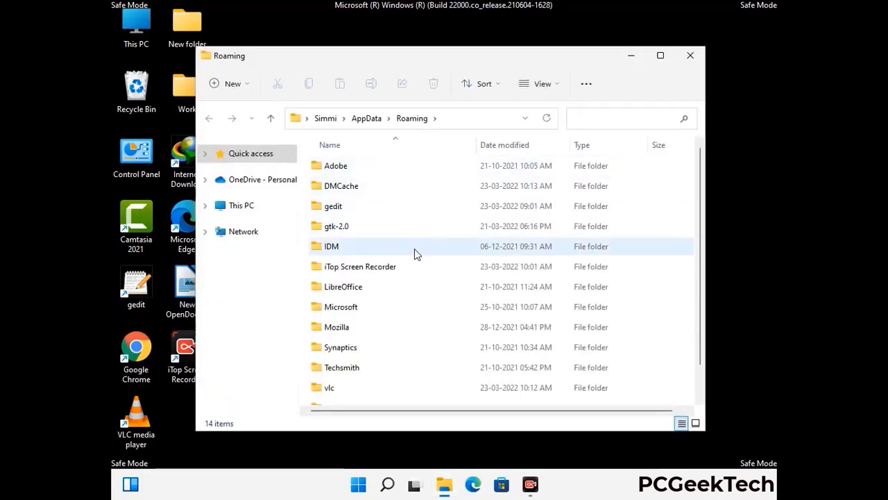
Delete the Zoom folder from AppData\Roaming, leaving 13 items, and close the window
{"action": "scroll", "coordinate": [418, 250], "scroll_direction": "down", "scroll_amount": 1}
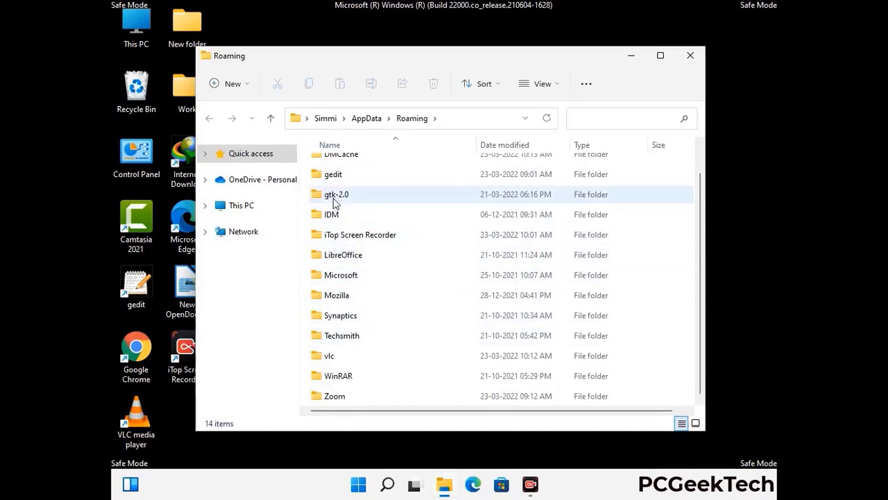
{"action": "scroll", "coordinate": [333, 215], "scroll_direction": "up", "scroll_amount": 1}
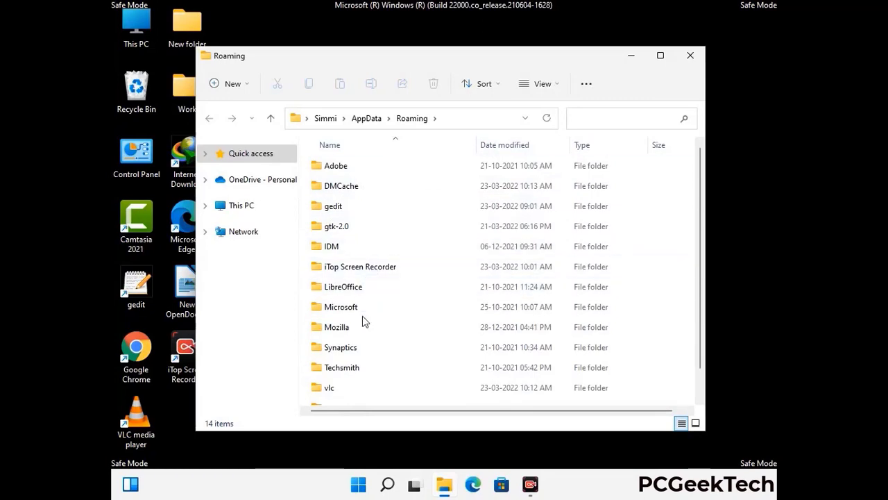
{"action": "scroll", "coordinate": [363, 323], "scroll_direction": "down", "scroll_amount": 1}
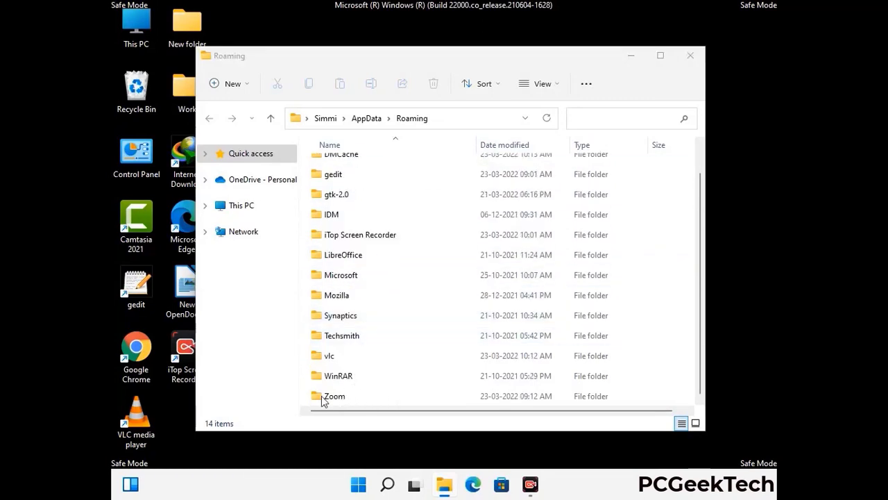
{"action": "left_click", "coordinate": [497, 393]}
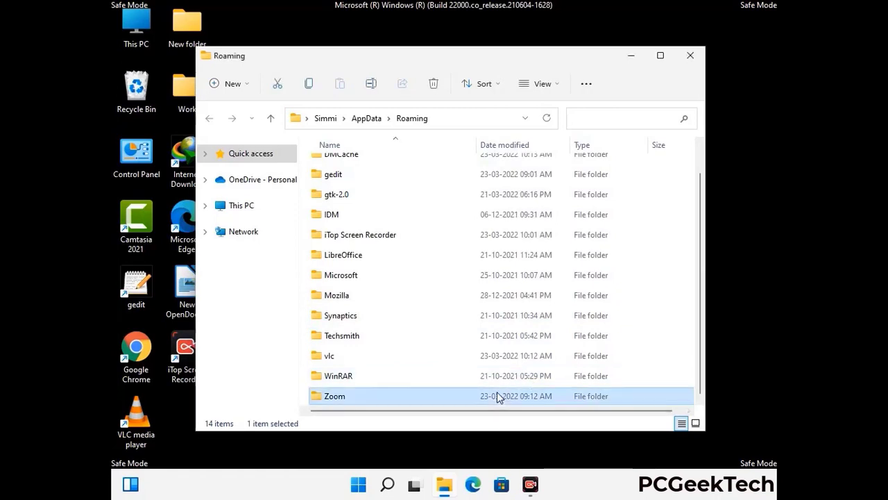
{"action": "left_click", "coordinate": [439, 88]}
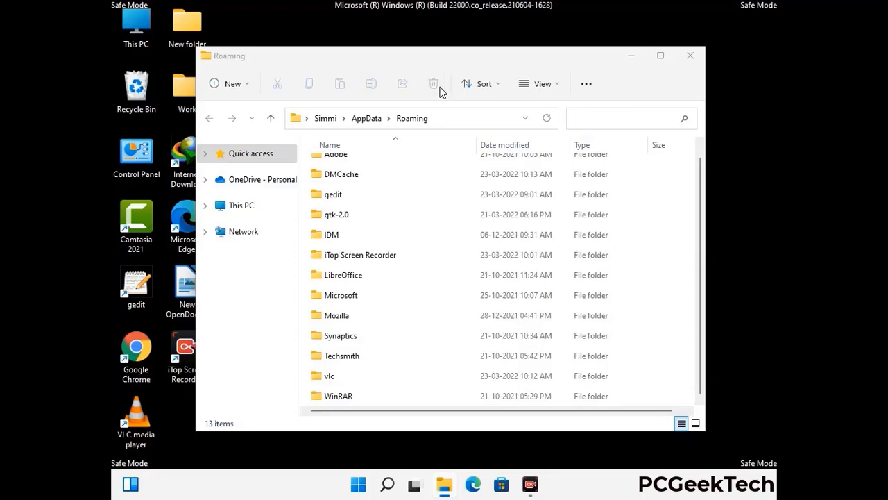
{"action": "left_click", "coordinate": [689, 59]}
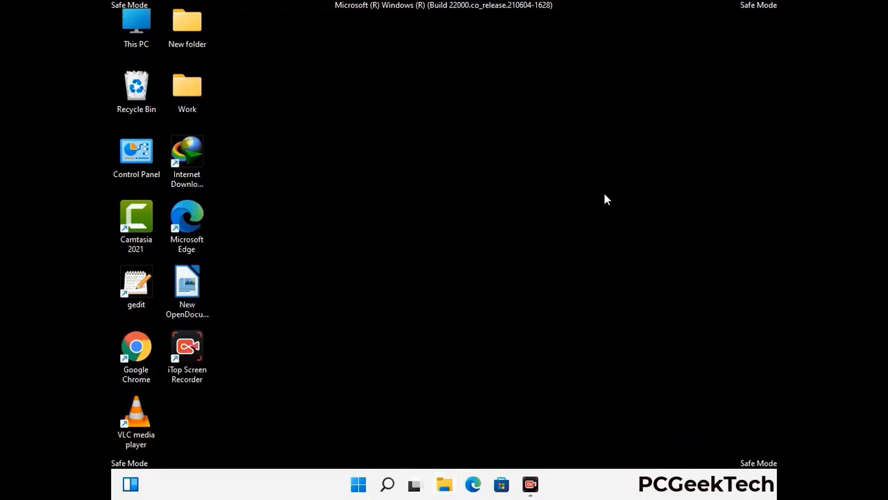
Run %LocalAppData% from the Run dialog to open the AppData\Local folder
{"action": "key", "text": "super+r"}
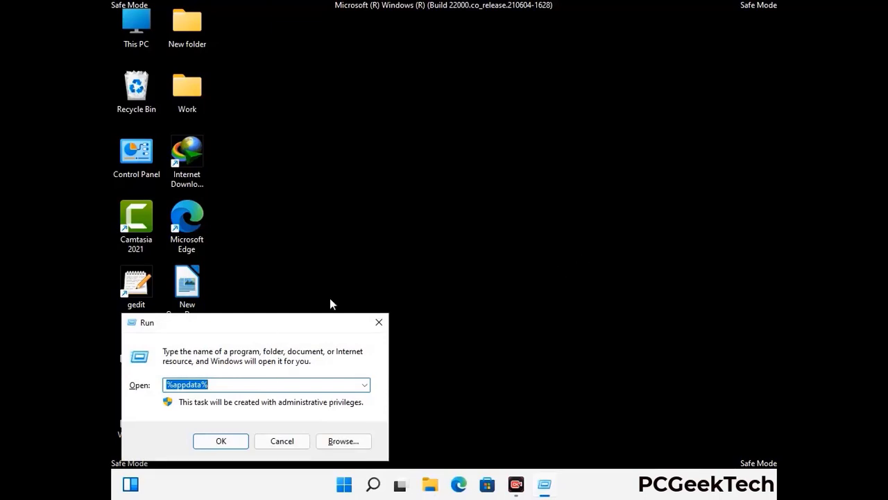
{"action": "left_click_drag", "start_coordinate": [278, 329], "coordinate": [465, 176]}
{"action": "type", "text": "%Local"}
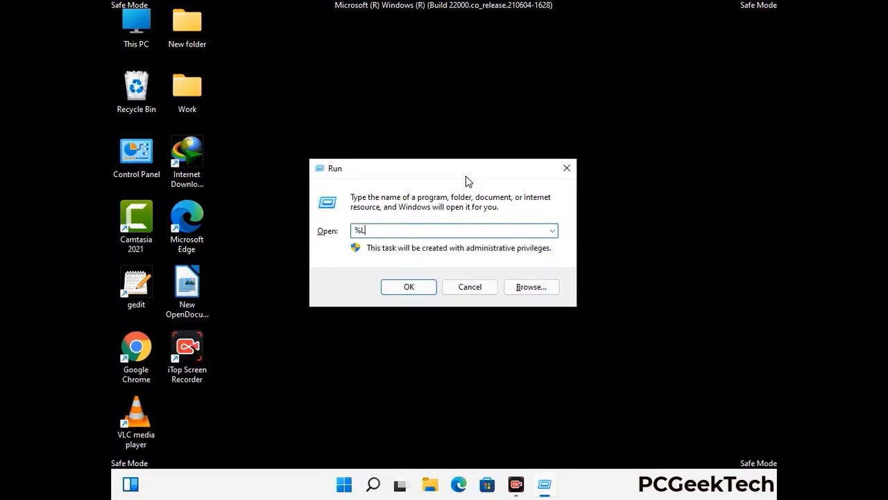
{"action": "type", "text": "App"}
{"action": "key", "text": "Return"}
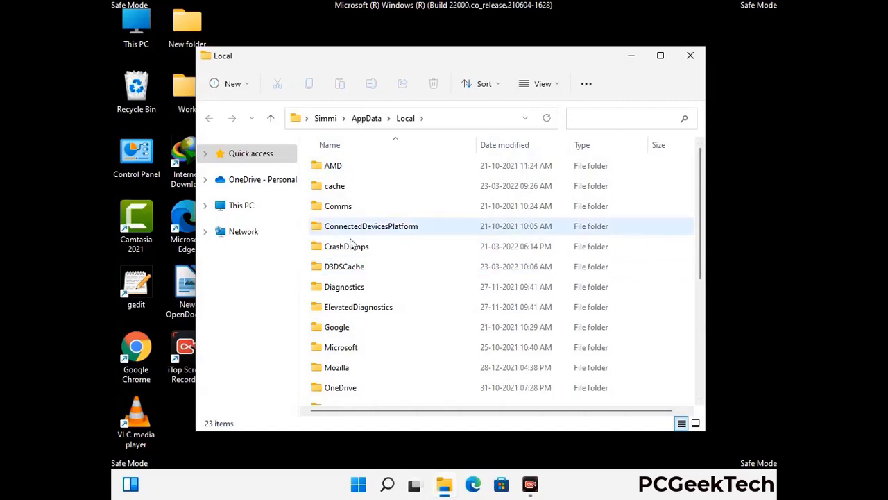
Delete the Mozilla folder from AppData\Local, leaving 22 items, and close the window
{"action": "scroll", "coordinate": [371, 312], "scroll_direction": "down", "scroll_amount": 1}
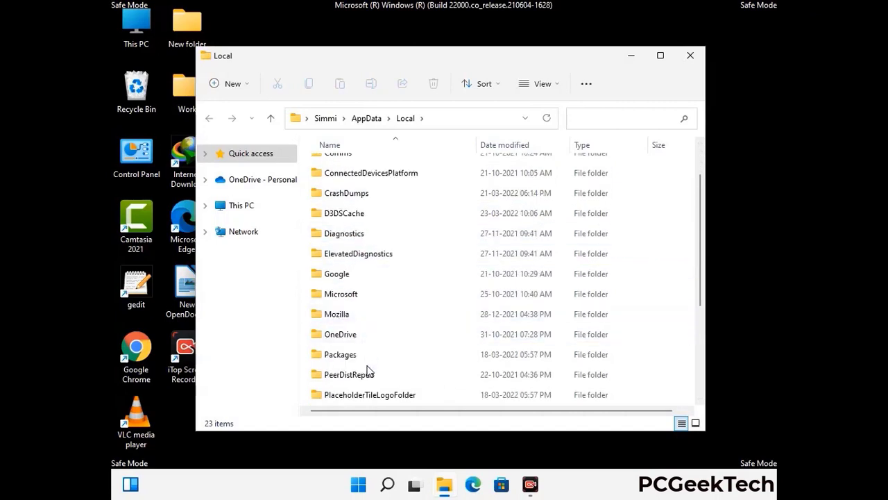
{"action": "left_click", "coordinate": [345, 316]}
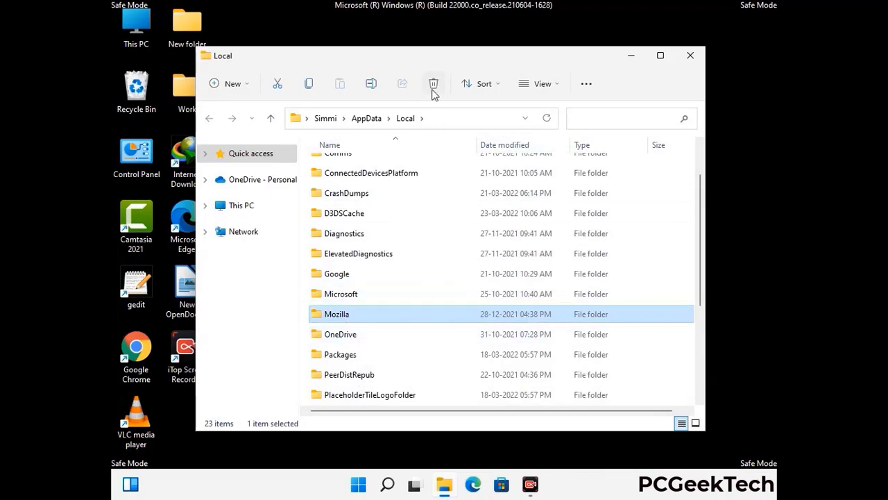
{"action": "left_click", "coordinate": [432, 89]}
{"action": "left_click", "coordinate": [432, 86]}
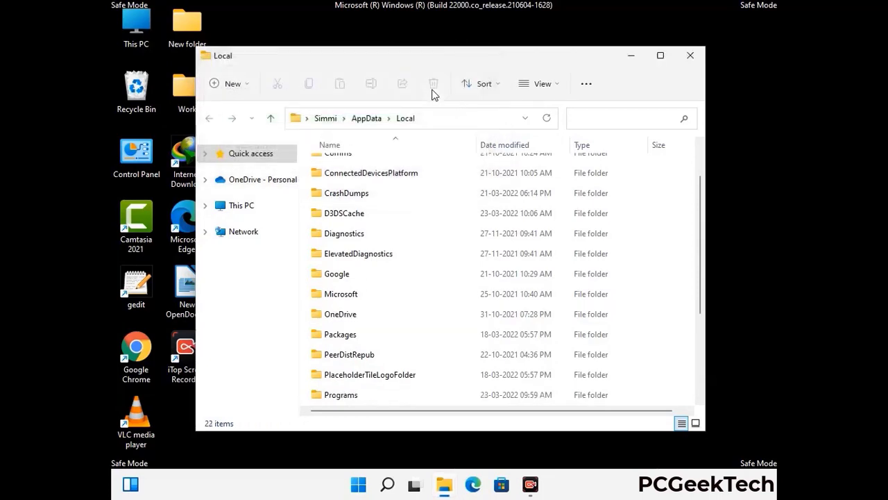
{"action": "left_click", "coordinate": [691, 62]}
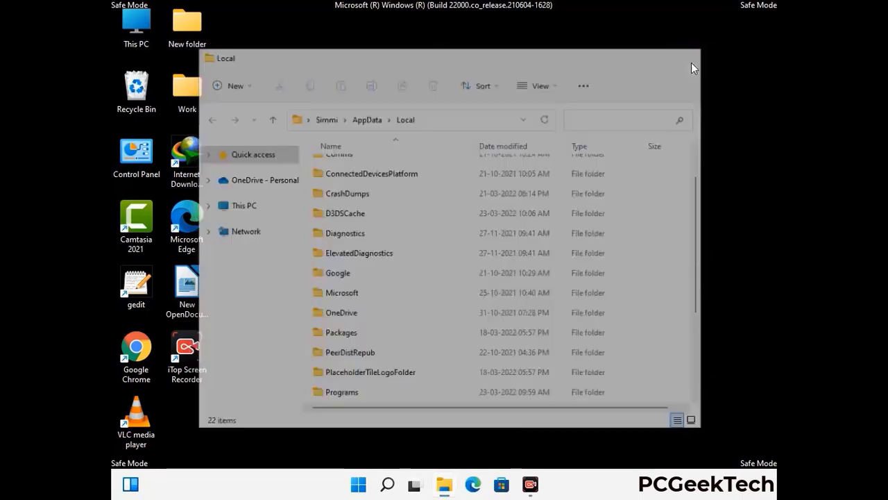
Run %ProgramData% from the Run dialog to open C:\ProgramData
{"action": "key", "text": "super+r"}
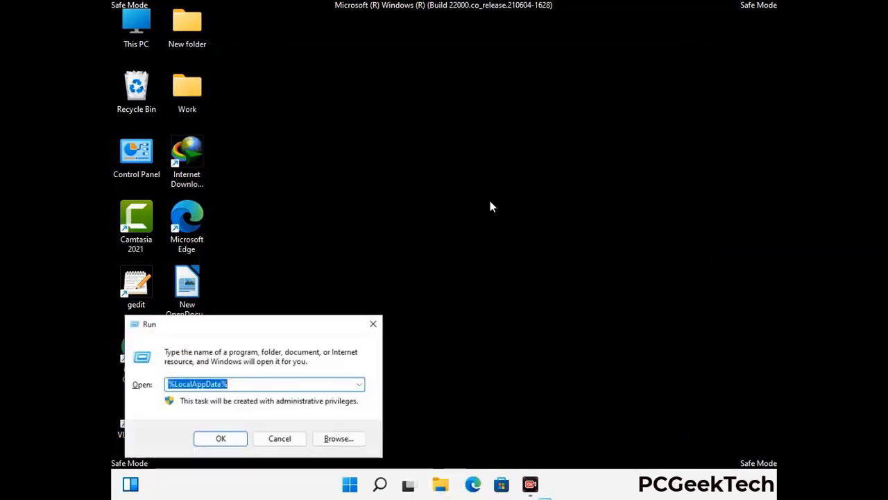
{"action": "left_click_drag", "start_coordinate": [226, 328], "coordinate": [406, 181]}
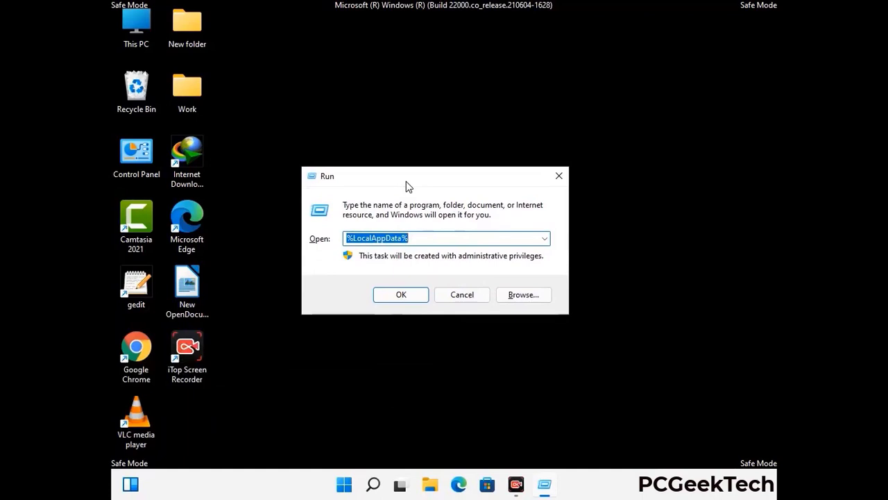
{"action": "type", "text": "%"}
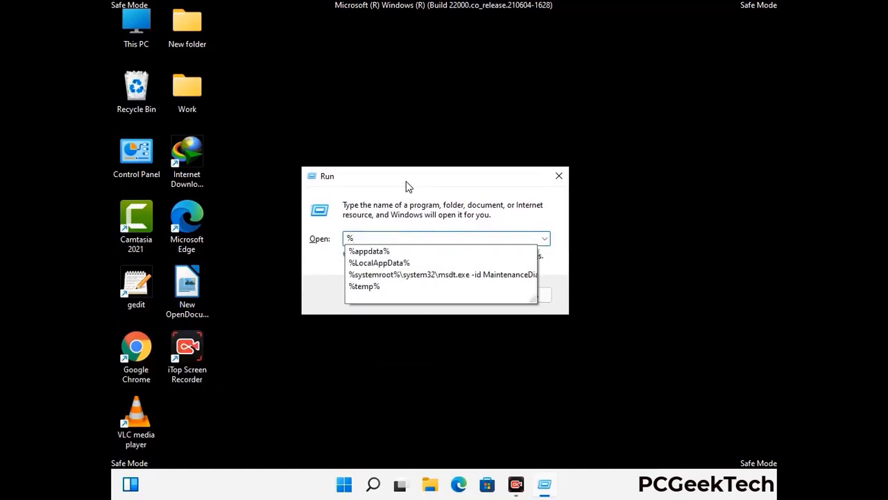
{"action": "type", "text": "ProgramData%"}
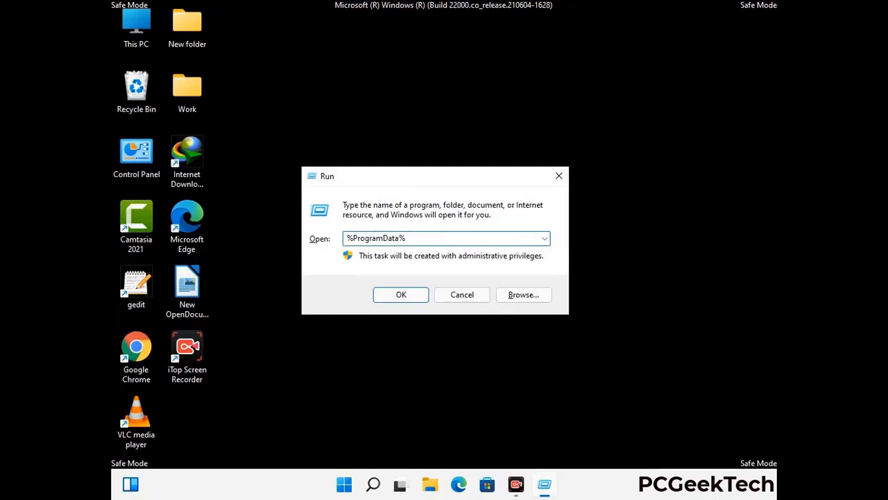
{"action": "key", "text": "Return"}
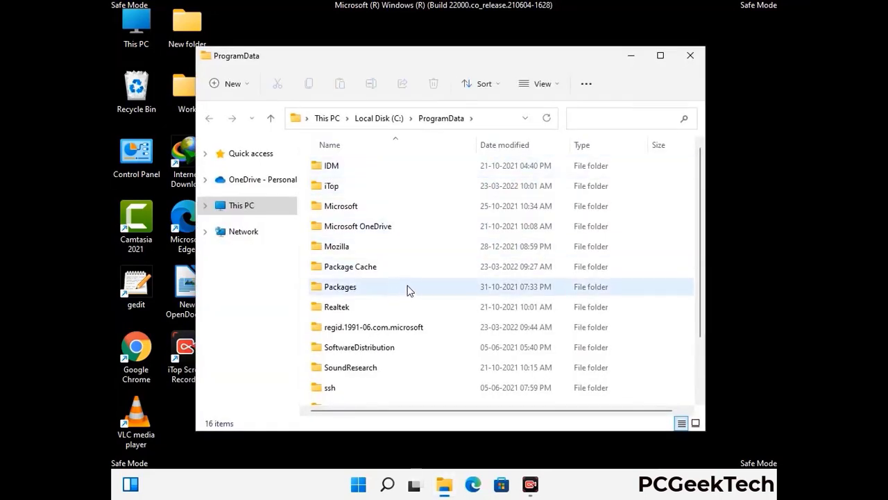
Delete the Mozilla folder from ProgramData, leaving 15 items, and close File Explorer
{"action": "scroll", "coordinate": [408, 293], "scroll_direction": "down", "scroll_amount": 1}
{"action": "scroll", "coordinate": [407, 299], "scroll_direction": "down", "scroll_amount": 1}
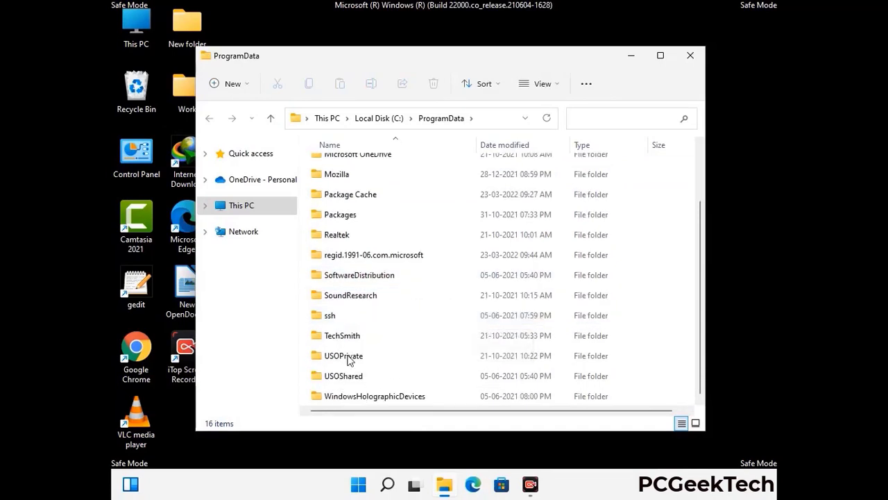
{"action": "left_click", "coordinate": [347, 174]}
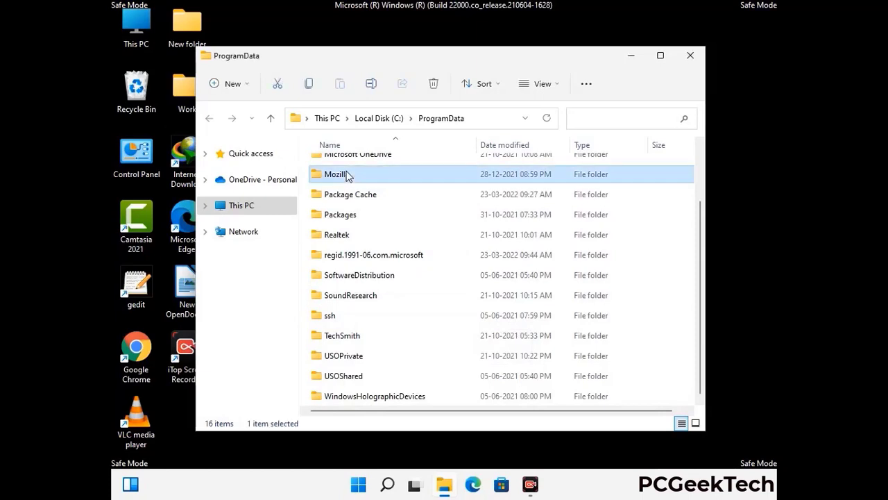
{"action": "left_click", "coordinate": [435, 84]}
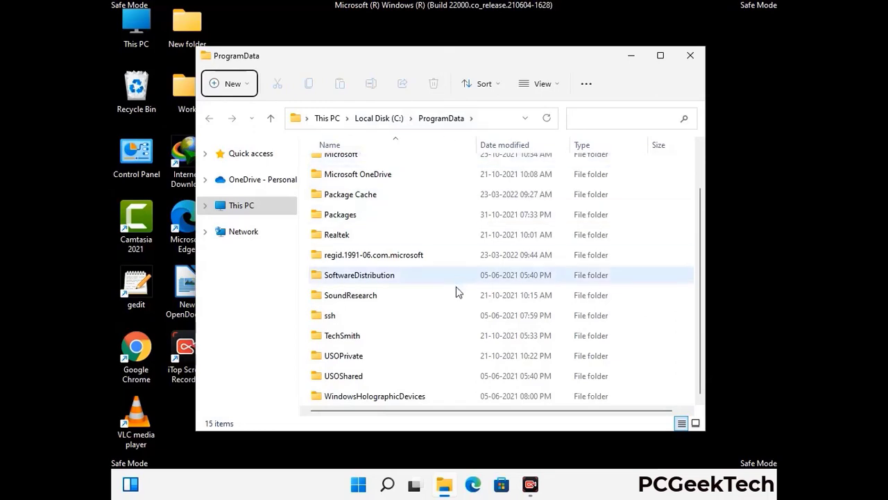
{"action": "scroll", "coordinate": [457, 293], "scroll_direction": "up", "scroll_amount": 1}
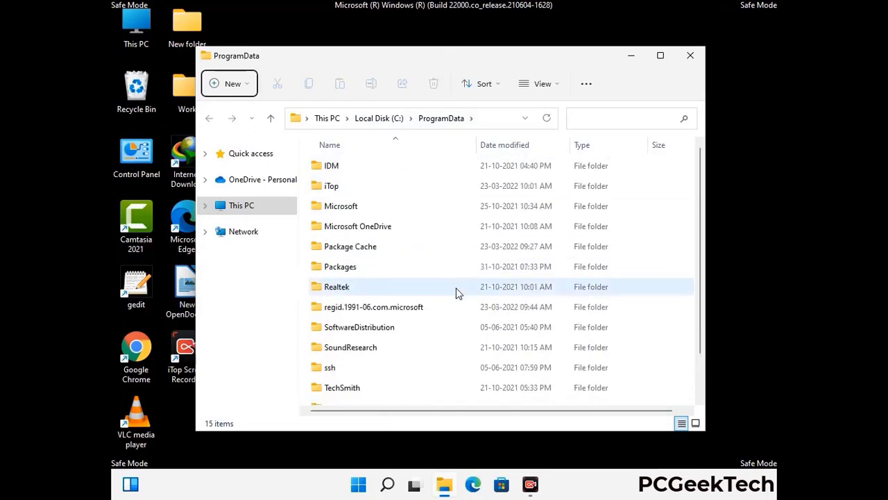
{"action": "left_click", "coordinate": [697, 58]}
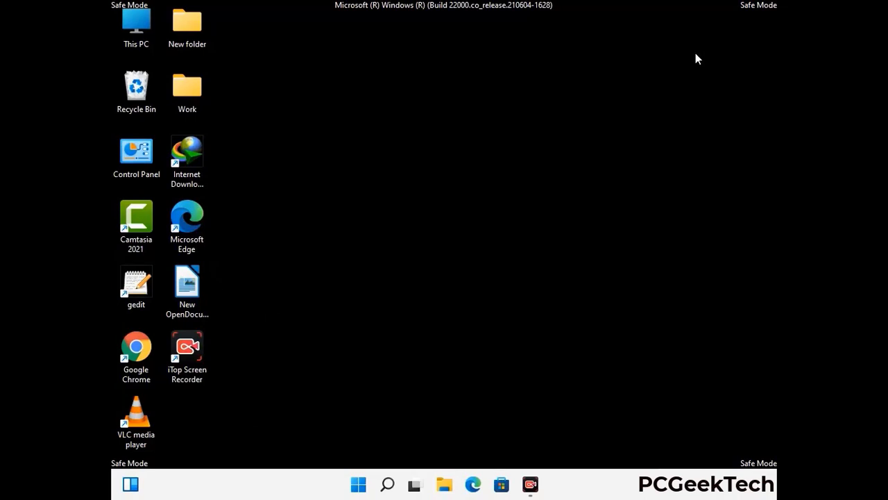
{"action": "key", "text": "super+r"}
{"action": "left_click_drag", "start_coordinate": [290, 321], "coordinate": [461, 175]}
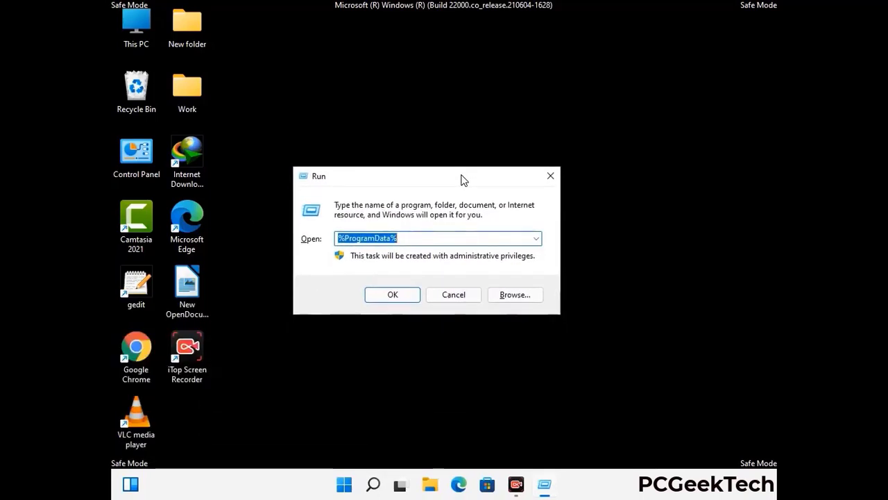
{"action": "type", "text": "%Wi"}
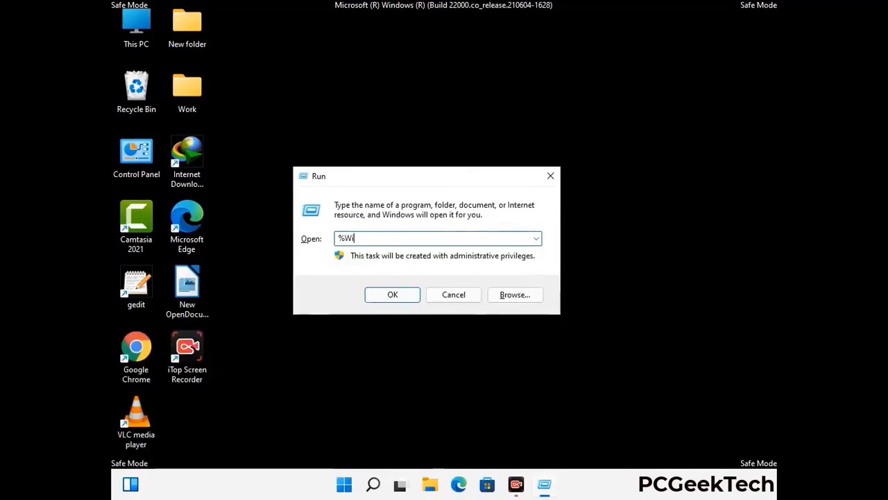
{"action": "type", "text": "nDir%"}
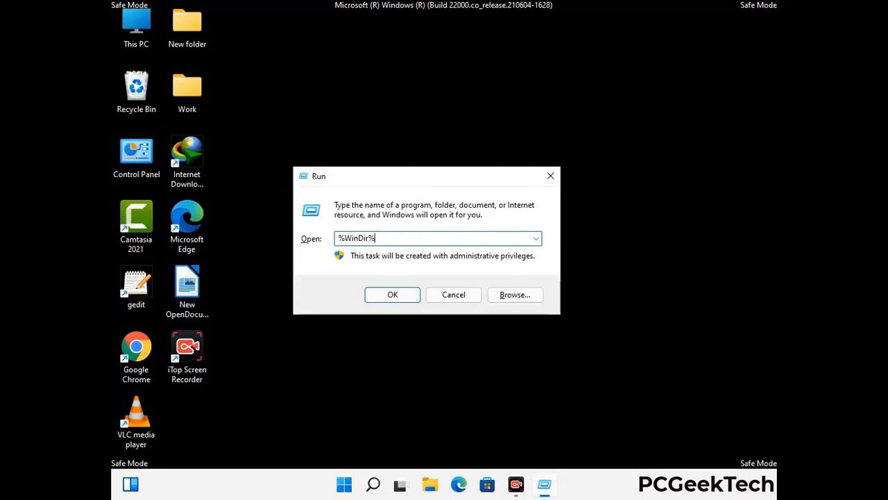
{"action": "key", "text": "Return"}
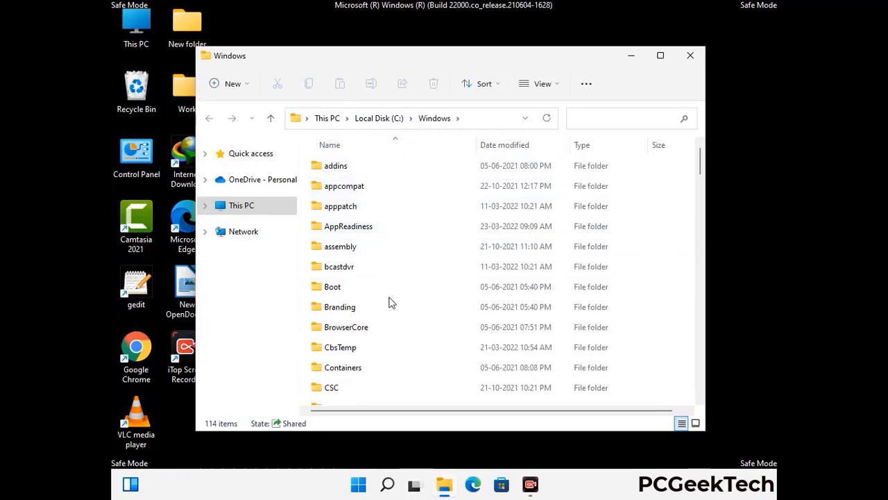
{"action": "scroll", "coordinate": [391, 308], "scroll_direction": "down", "scroll_amount": 1}
{"action": "scroll", "coordinate": [391, 308], "scroll_direction": "down", "scroll_amount": 2}
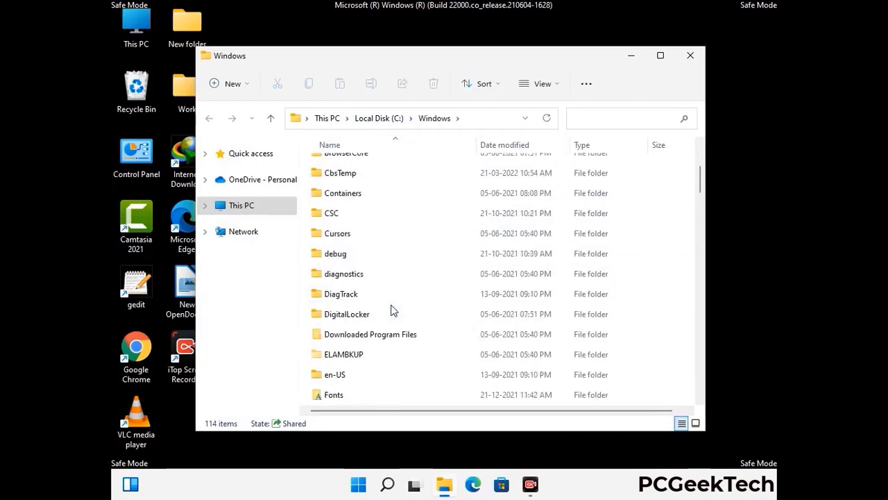
{"action": "scroll", "coordinate": [392, 313], "scroll_direction": "down", "scroll_amount": 1}
{"action": "scroll", "coordinate": [392, 312], "scroll_direction": "down", "scroll_amount": 5}
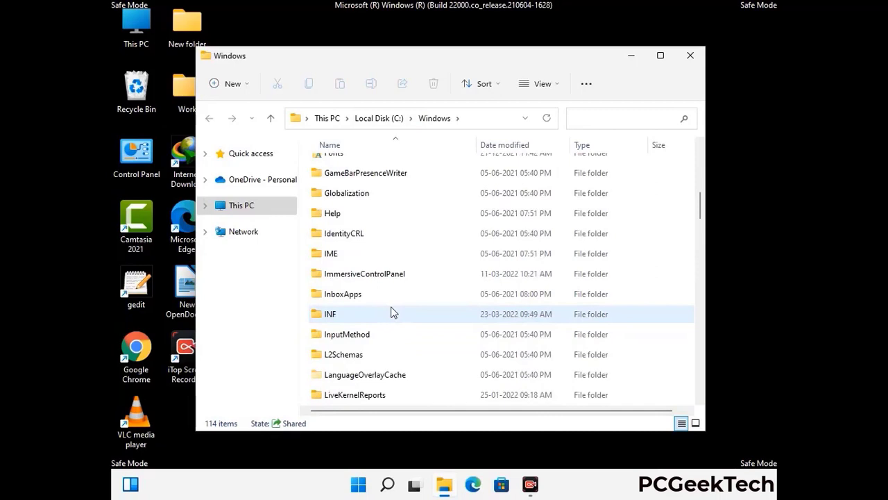
{"action": "scroll", "coordinate": [391, 313], "scroll_direction": "down", "scroll_amount": 4}
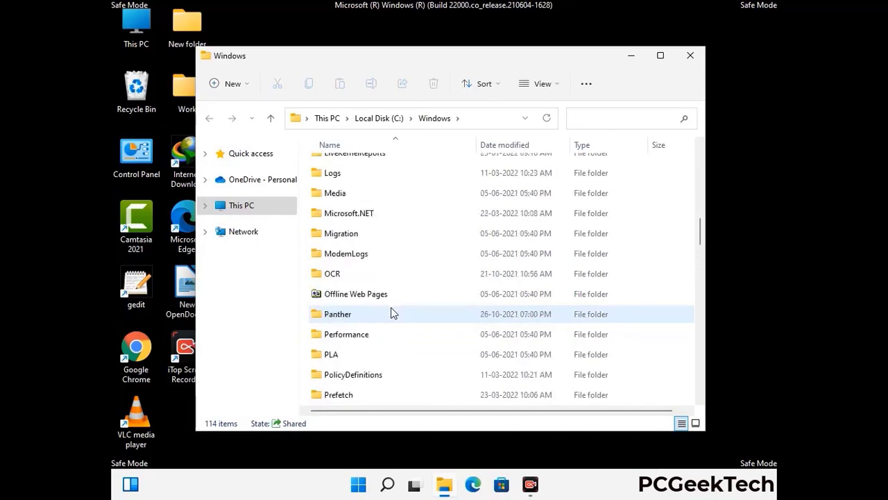
{"action": "scroll", "coordinate": [391, 314], "scroll_direction": "down", "scroll_amount": 6}
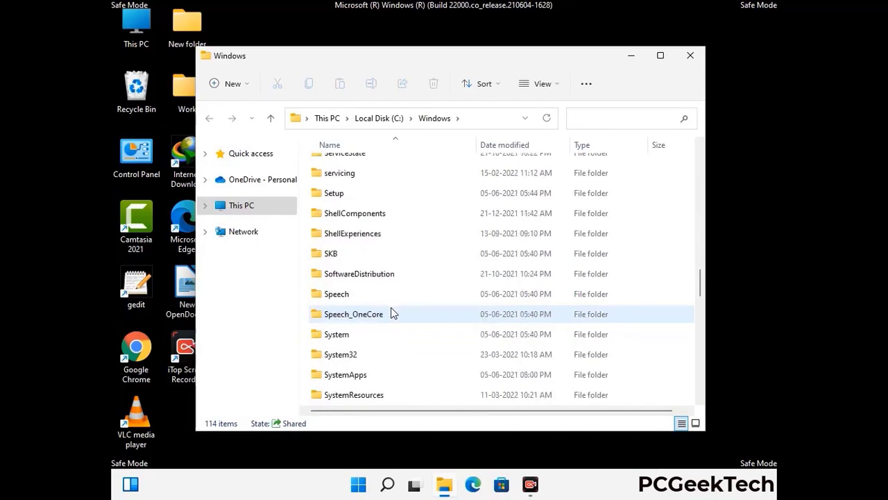
{"action": "scroll", "coordinate": [391, 313], "scroll_direction": "down", "scroll_amount": 7}
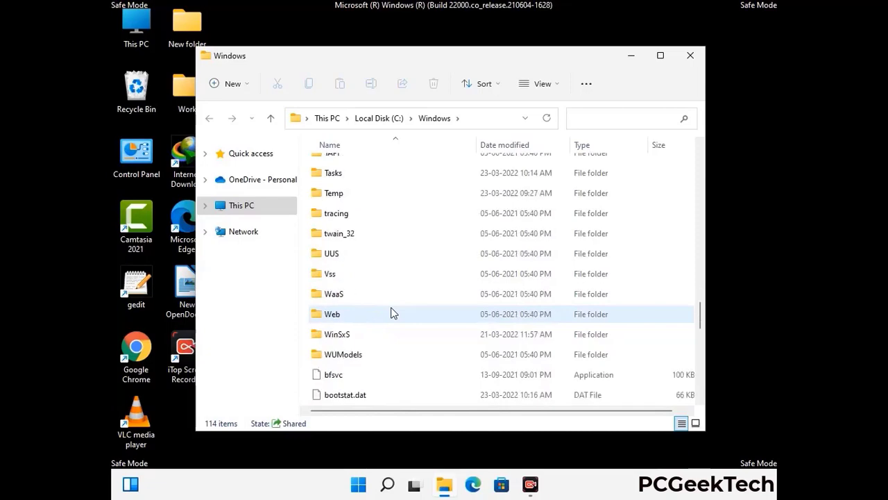
{"action": "scroll", "coordinate": [391, 314], "scroll_direction": "down", "scroll_amount": 8}
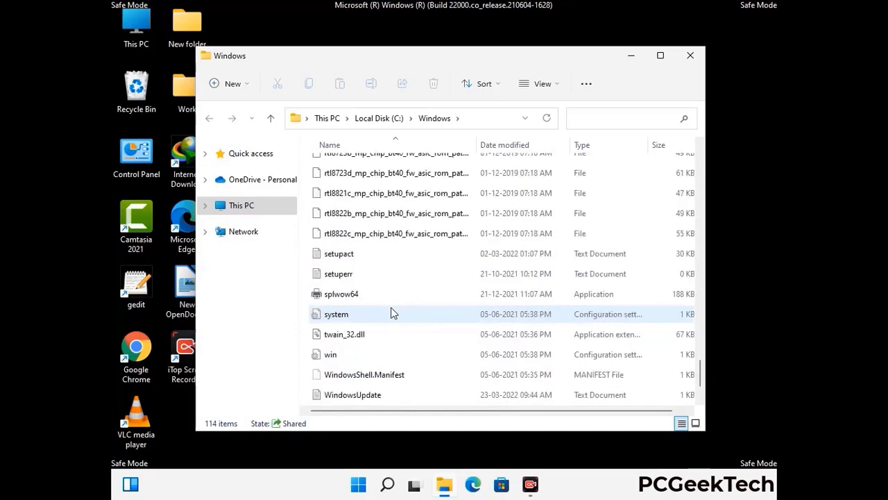
{"action": "scroll", "coordinate": [391, 314], "scroll_direction": "up", "scroll_amount": 12}
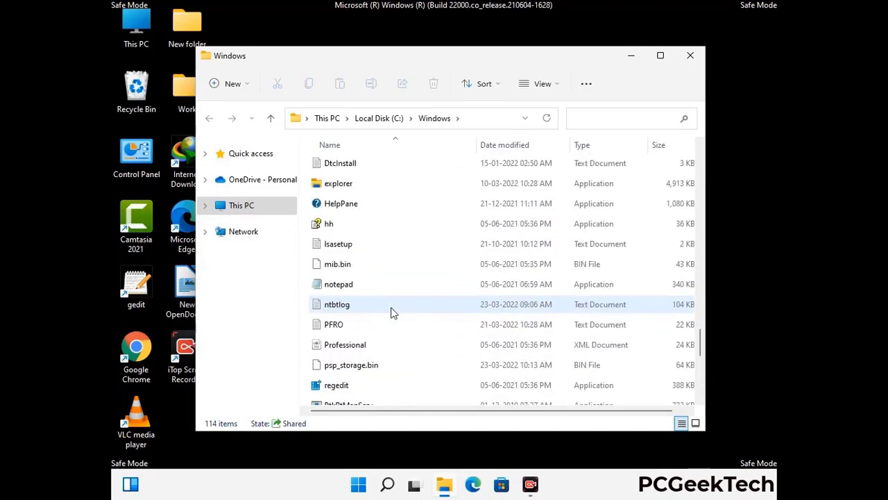
{"action": "scroll", "coordinate": [391, 314], "scroll_direction": "up", "scroll_amount": 3}
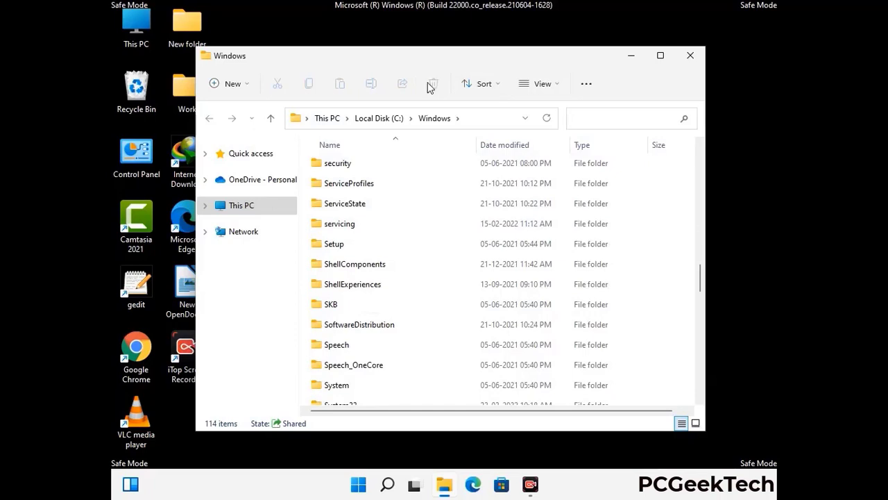
{"action": "left_click", "coordinate": [695, 57]}
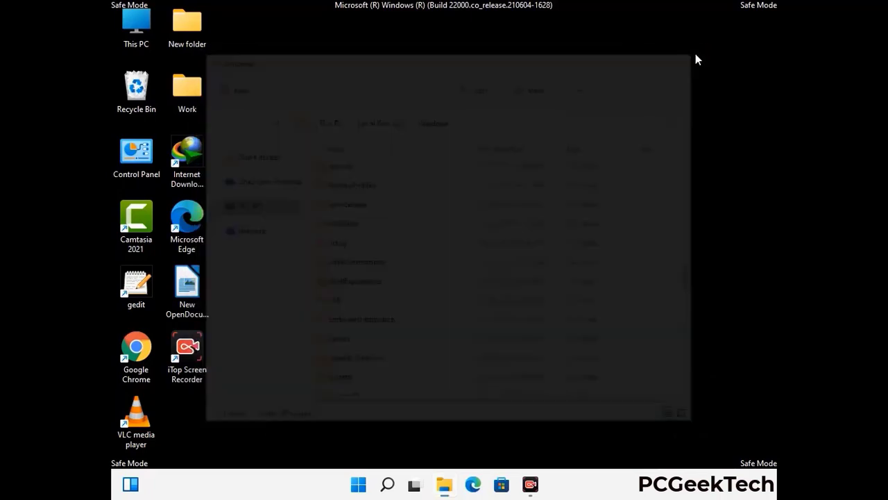
Open %temp% (AppData\Local\Temp), delete all of its items, and close the window
{"action": "key", "text": "super+r"}
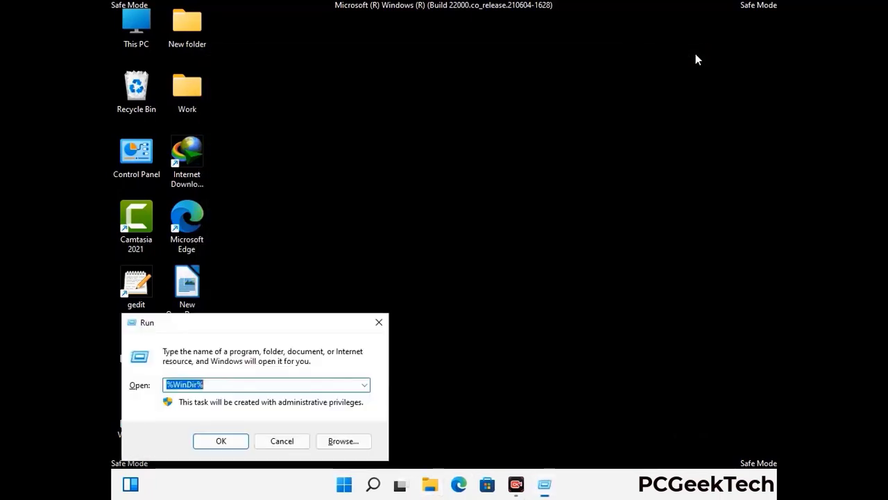
{"action": "left_click_drag", "start_coordinate": [294, 327], "coordinate": [505, 120]}
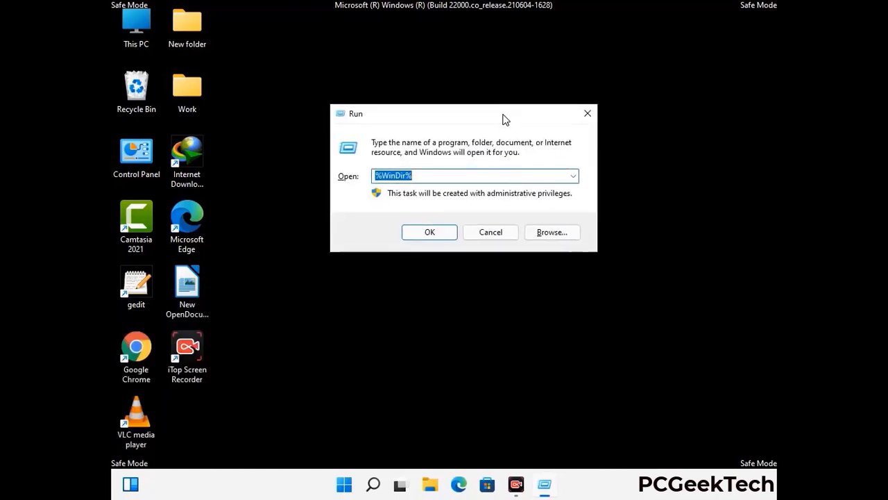
{"action": "type", "text": "%temp%"}
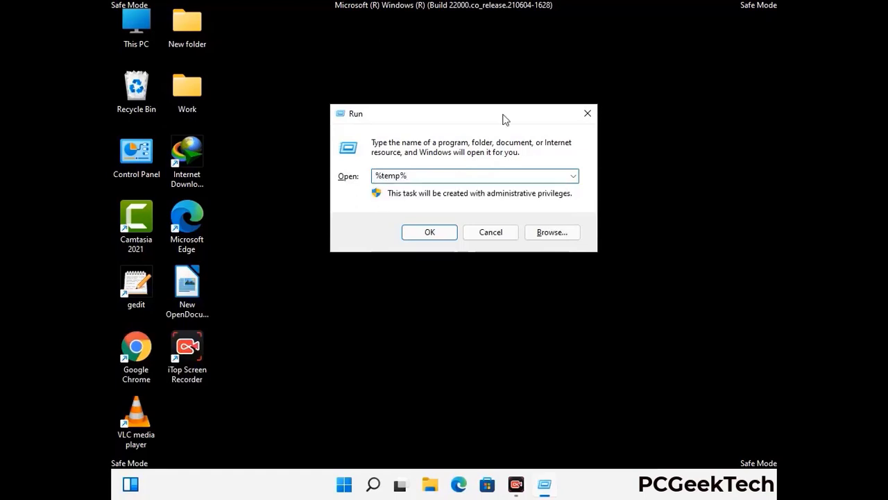
{"action": "left_click", "coordinate": [444, 232]}
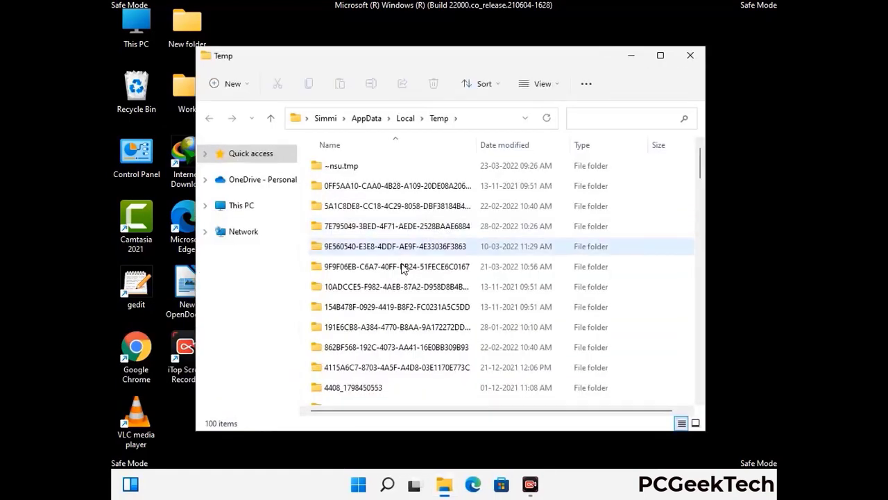
{"action": "left_click", "coordinate": [403, 268]}
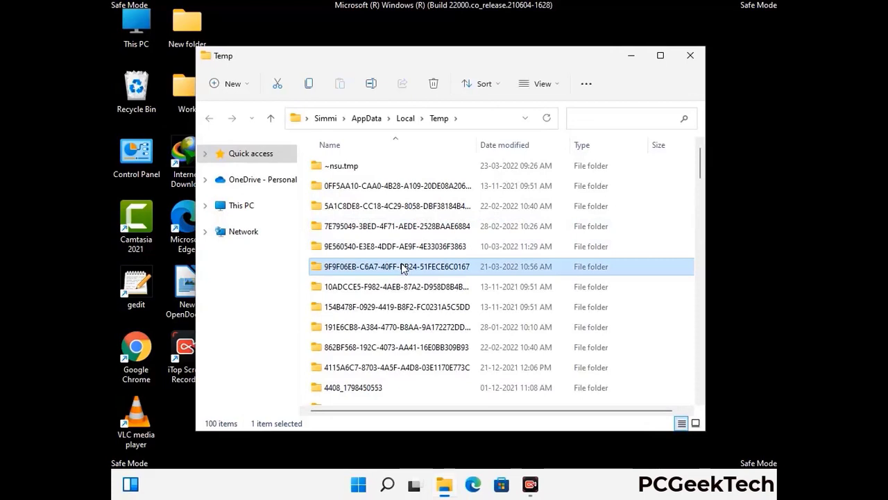
{"action": "key", "text": "ctrl+a"}
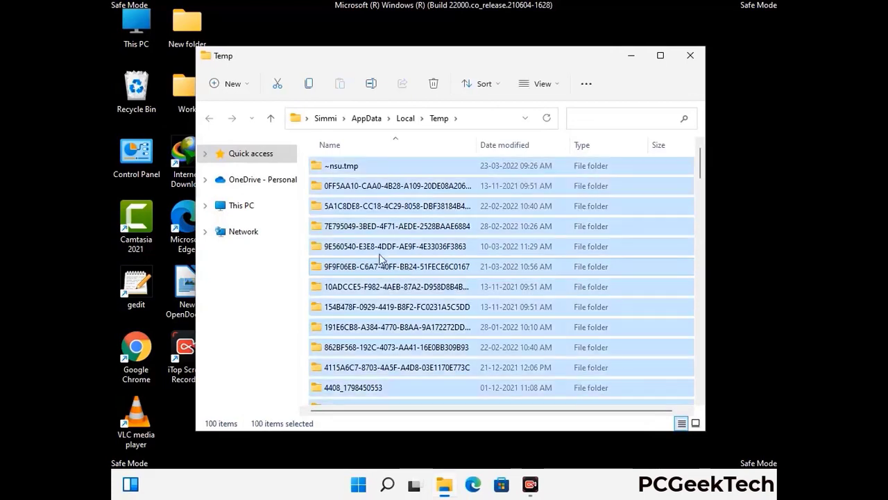
{"action": "left_click", "coordinate": [435, 84]}
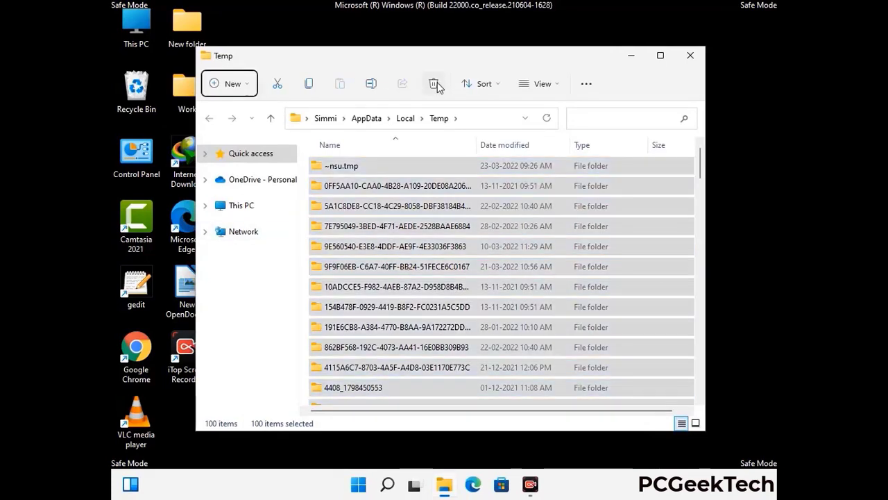
{"action": "left_click", "coordinate": [691, 54]}
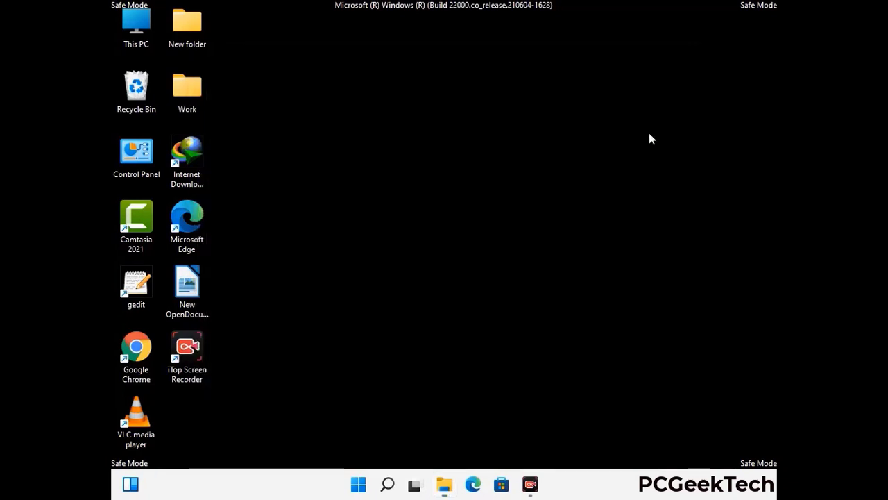
Run 'temp' to open C:\Windows\Temp, delete all six items, and close the window
{"action": "key", "text": "super+r"}
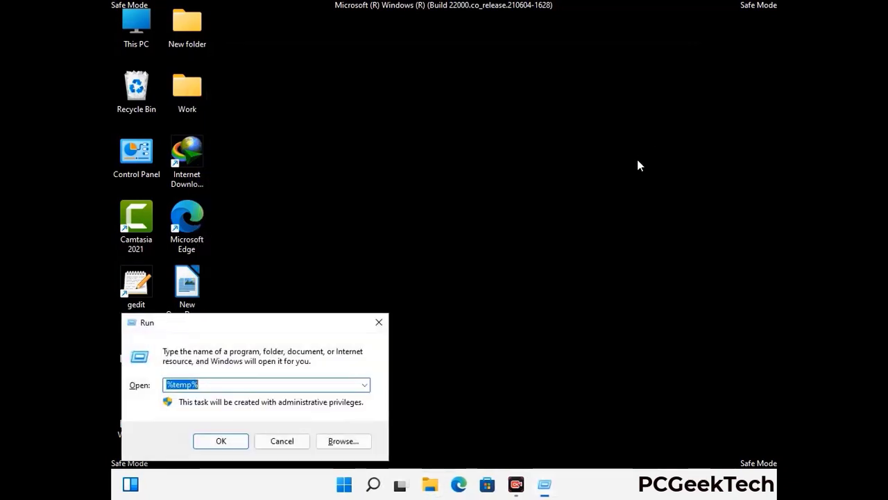
{"action": "left_click_drag", "start_coordinate": [304, 321], "coordinate": [509, 130]}
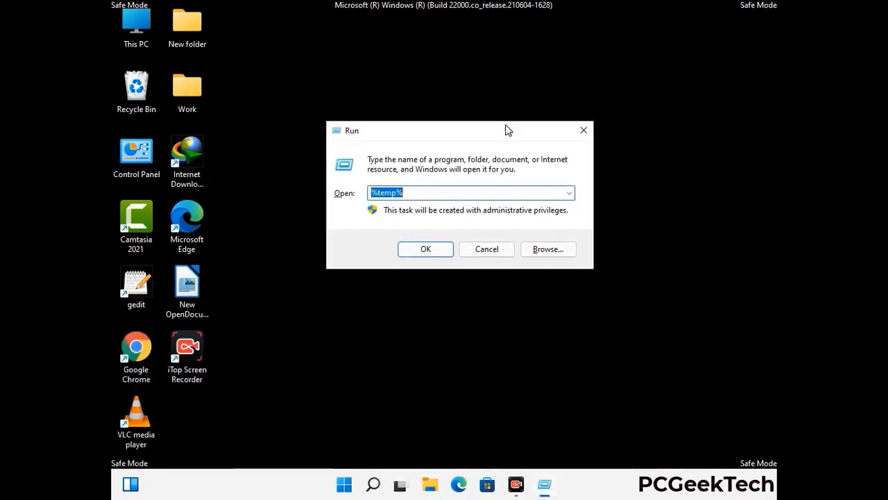
{"action": "type", "text": "temp"}
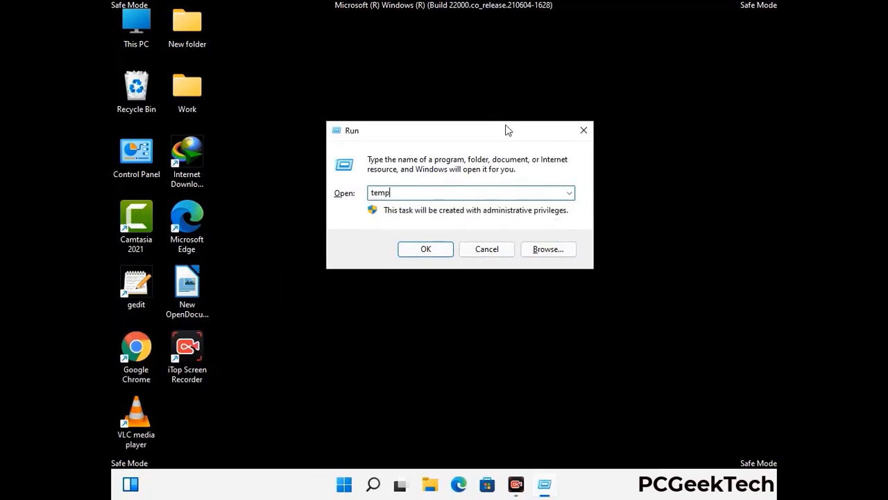
{"action": "key", "text": "Return"}
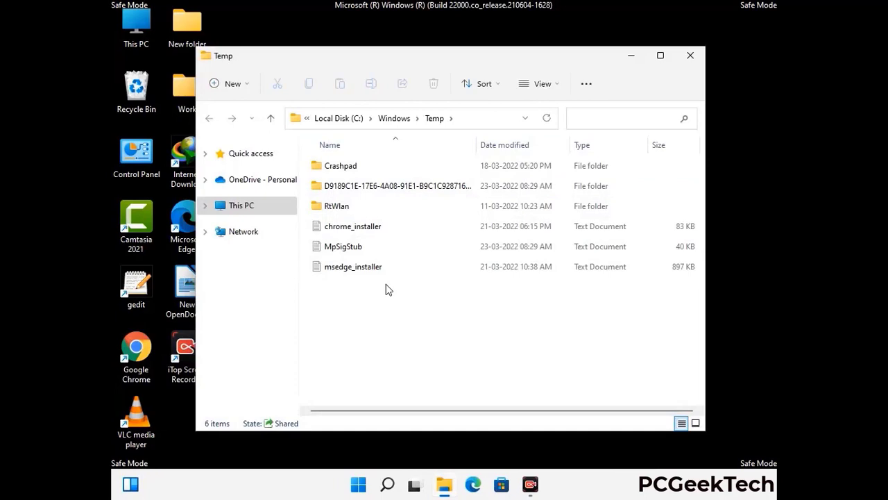
{"action": "key", "text": "ctrl+a"}
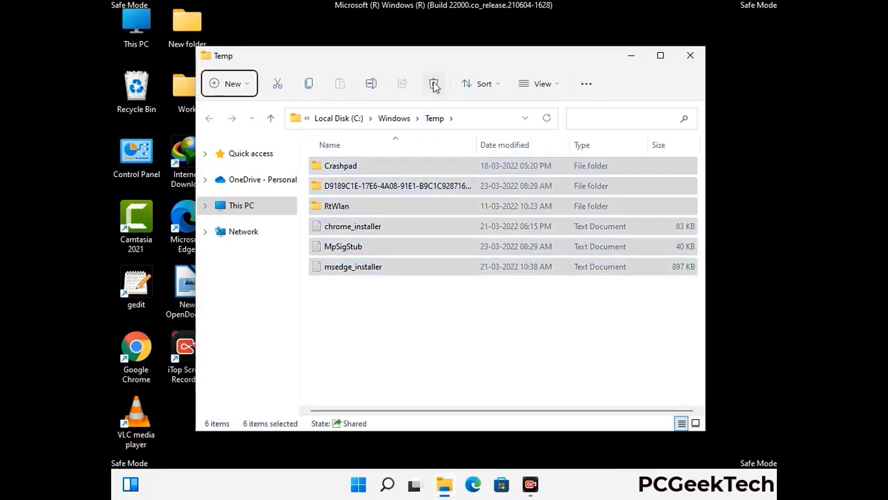
{"action": "left_click", "coordinate": [433, 84]}
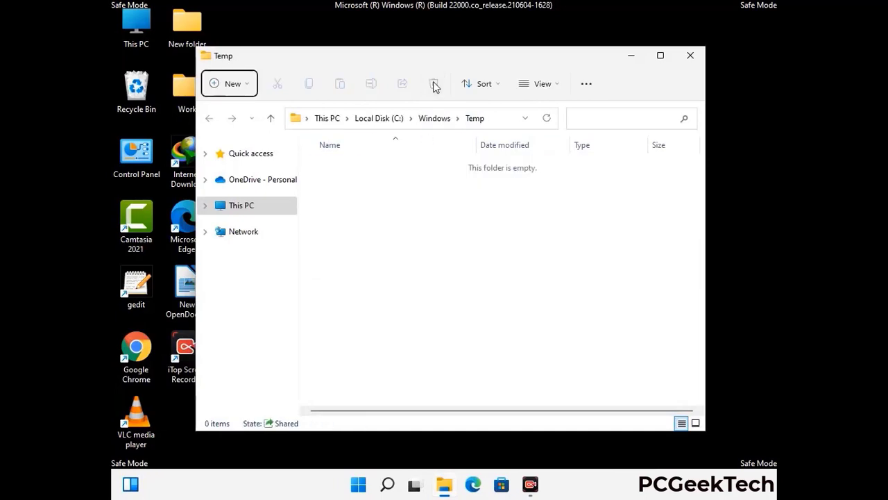
{"action": "left_click", "coordinate": [690, 55]}
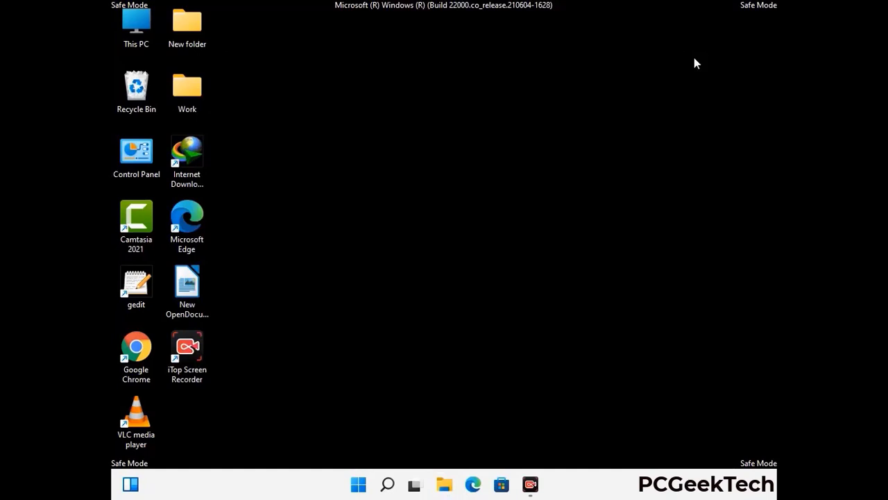
Launch regedit and expand HKEY_CURRENT_USER down to its Software key
{"action": "key", "text": "super+r"}
{"action": "left_click_drag", "start_coordinate": [270, 320], "coordinate": [462, 112]}
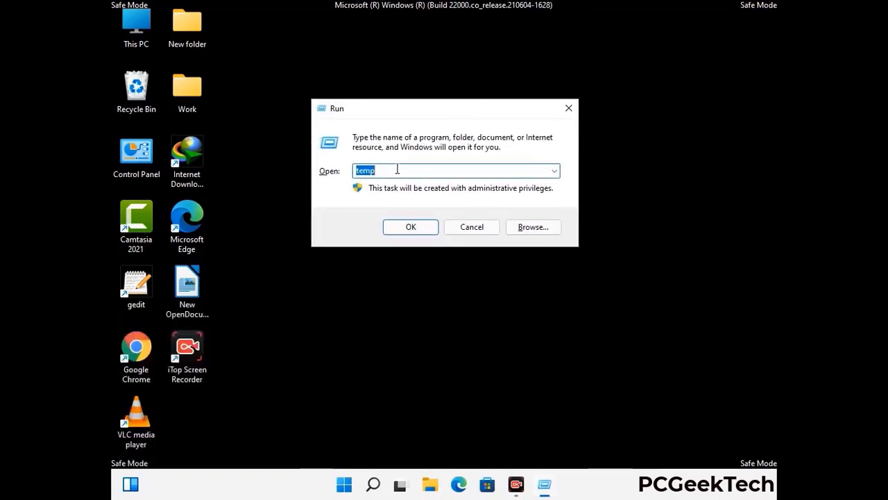
{"action": "type", "text": "regedit"}
{"action": "key", "text": "Return"}
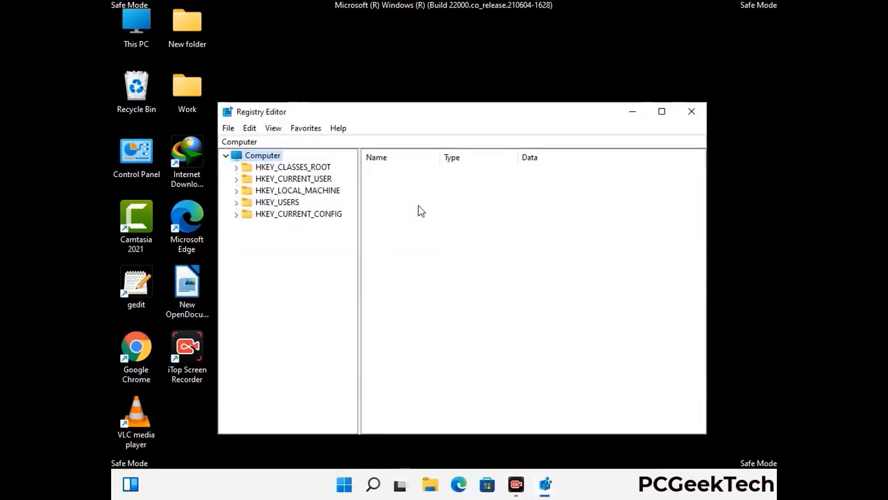
{"action": "left_click", "coordinate": [297, 190]}
{"action": "left_click", "coordinate": [236, 179]}
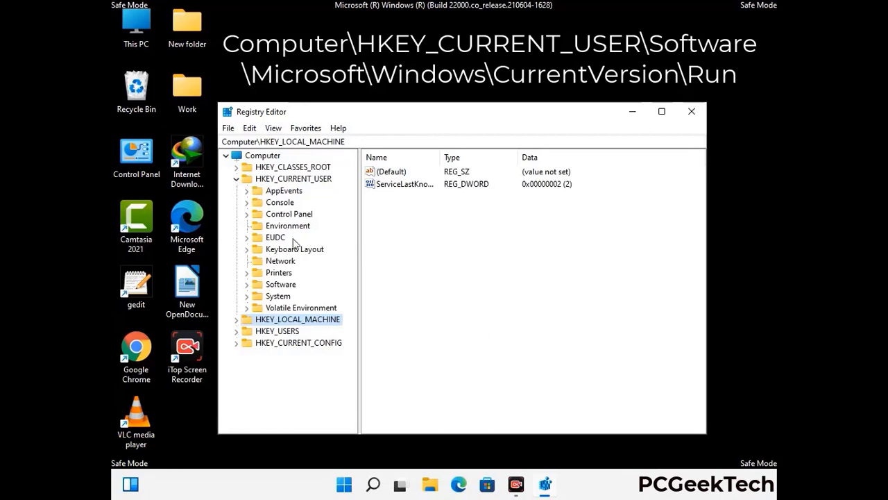
{"action": "left_click", "coordinate": [276, 286]}
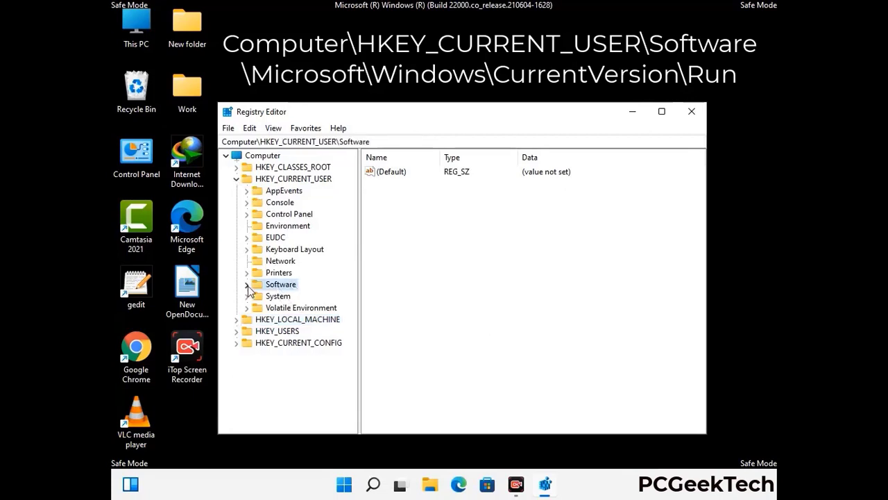
{"action": "left_click", "coordinate": [245, 286]}
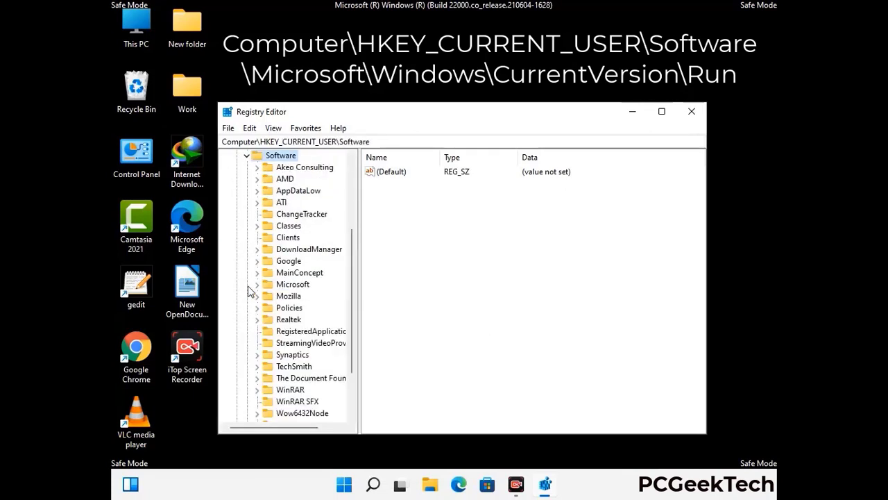
Drill through Microsoft, Windows and CurrentVersion to select the Run key
{"action": "double_click", "coordinate": [290, 287]}
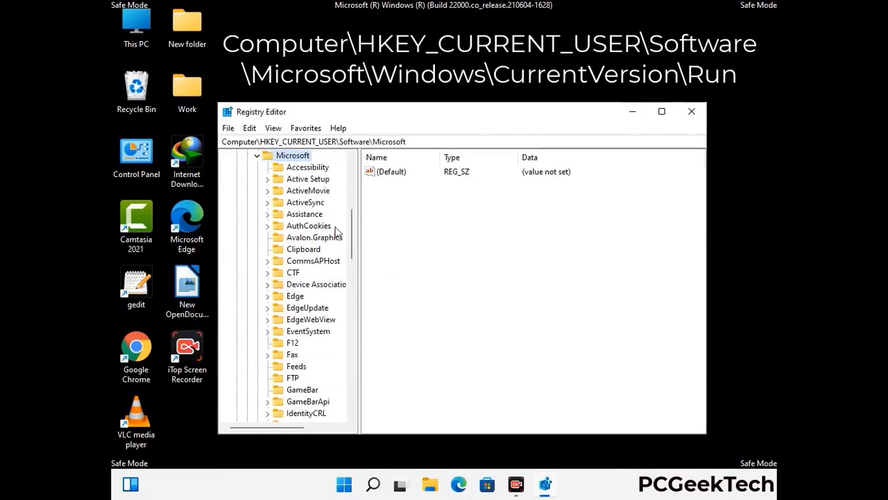
{"action": "scroll", "coordinate": [321, 304], "scroll_direction": "down", "scroll_amount": 2}
{"action": "scroll", "coordinate": [321, 304], "scroll_direction": "down", "scroll_amount": 2}
{"action": "scroll", "coordinate": [321, 303], "scroll_direction": "down", "scroll_amount": 1}
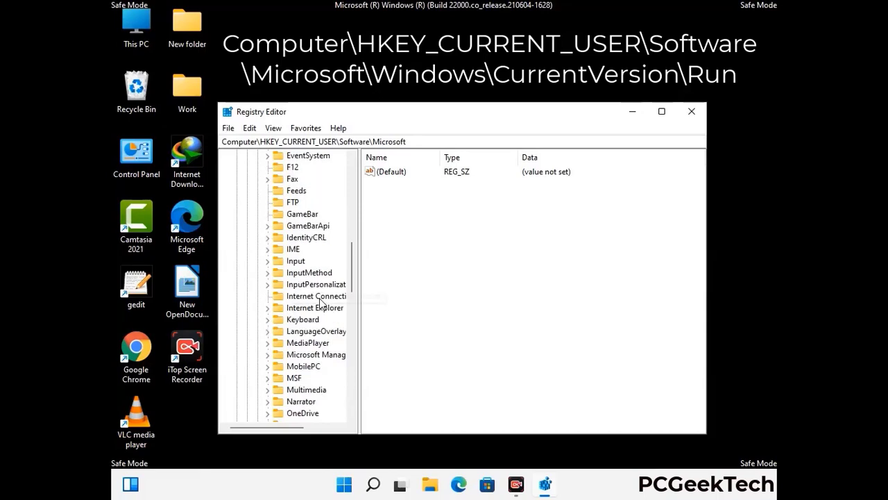
{"action": "scroll", "coordinate": [321, 303], "scroll_direction": "down", "scroll_amount": 2}
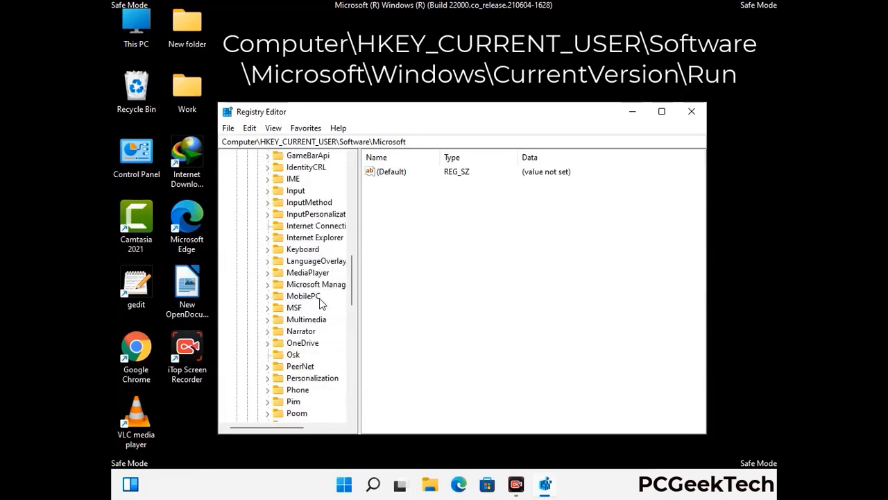
{"action": "scroll", "coordinate": [321, 303], "scroll_direction": "down", "scroll_amount": 7}
{"action": "scroll", "coordinate": [321, 303], "scroll_direction": "down", "scroll_amount": 3}
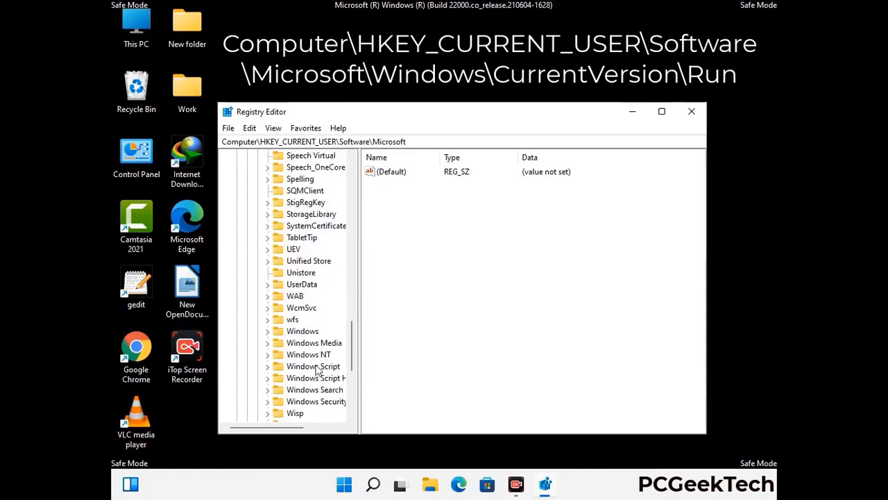
{"action": "double_click", "coordinate": [313, 333]}
{"action": "scroll", "coordinate": [322, 324], "scroll_direction": "down", "scroll_amount": 1}
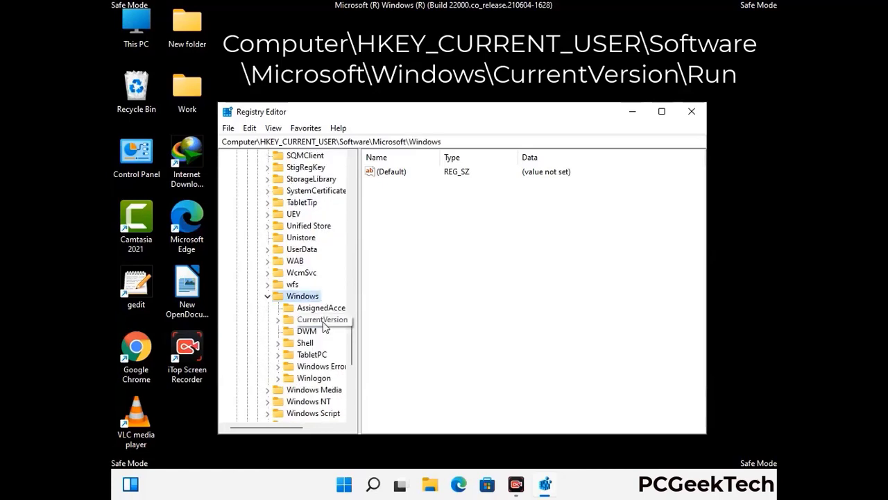
{"action": "double_click", "coordinate": [323, 321]}
{"action": "scroll", "coordinate": [319, 305], "scroll_direction": "down", "scroll_amount": 5}
{"action": "scroll", "coordinate": [318, 301], "scroll_direction": "down", "scroll_amount": 4}
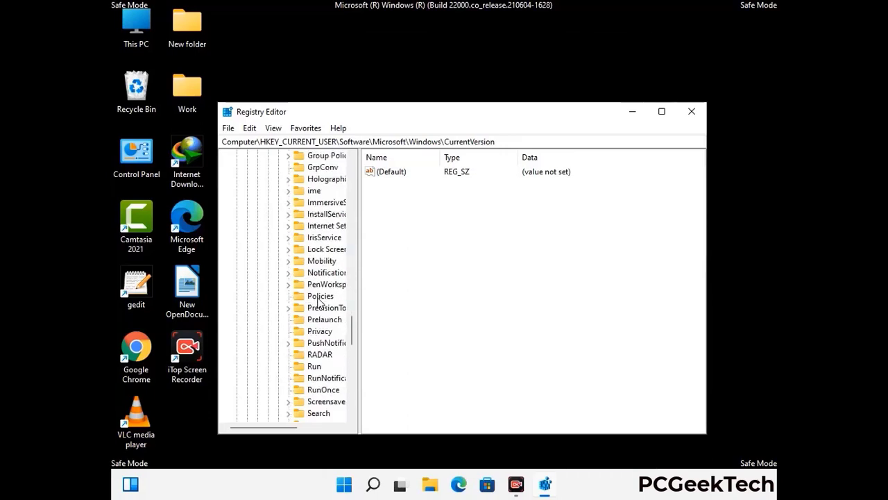
{"action": "scroll", "coordinate": [320, 302], "scroll_direction": "down", "scroll_amount": 1}
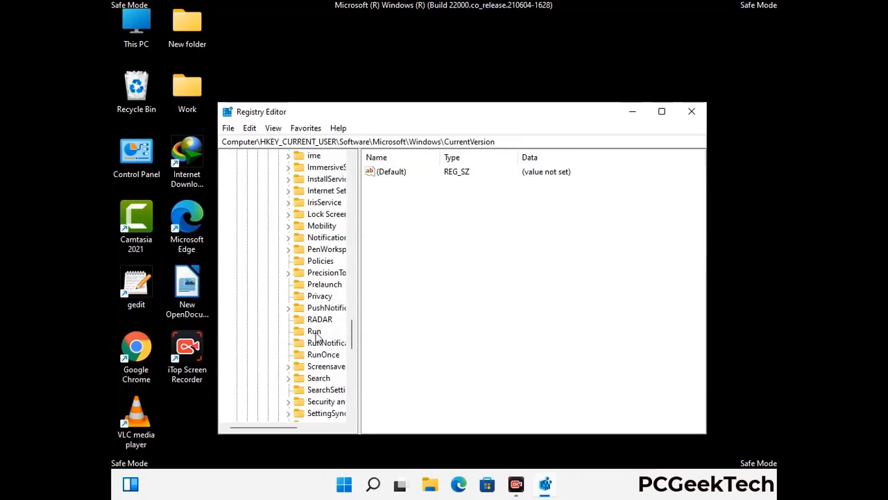
{"action": "left_click", "coordinate": [316, 333]}
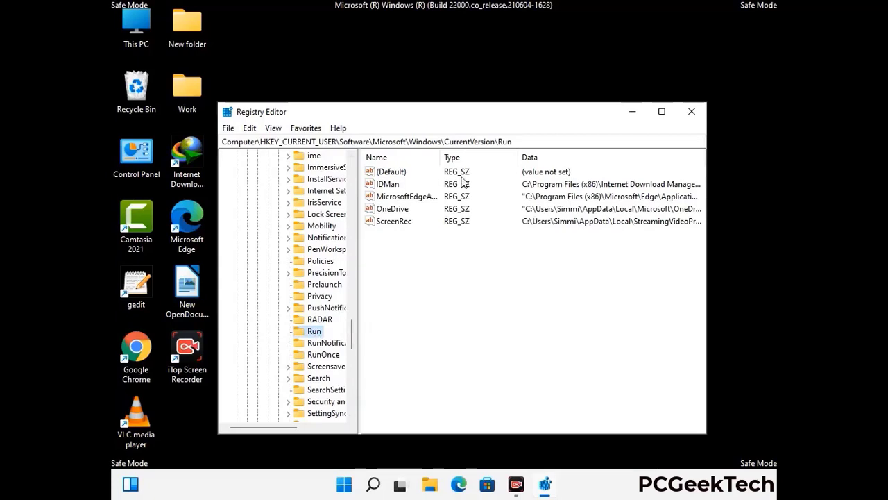
Delete the ScreenRec value from the Run key and confirm the deletion
{"action": "left_click", "coordinate": [392, 222]}
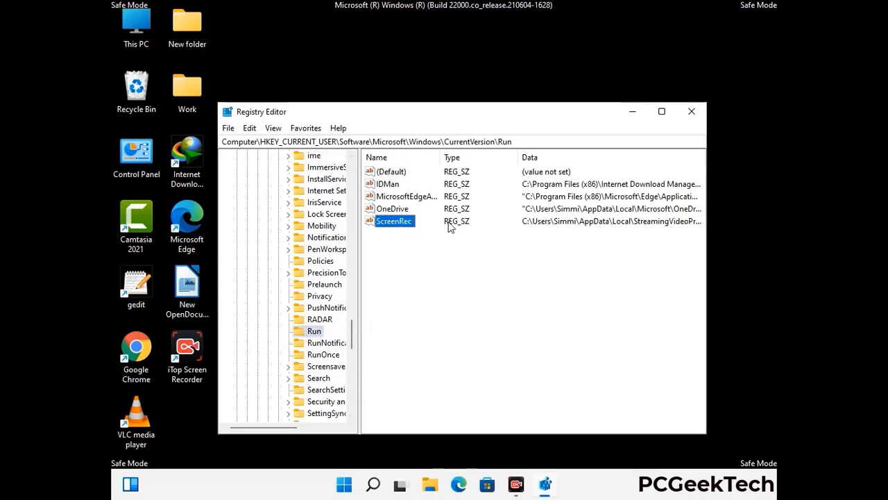
{"action": "left_click", "coordinate": [396, 223]}
{"action": "key", "text": "Return"}
{"action": "right_click", "coordinate": [401, 227]}
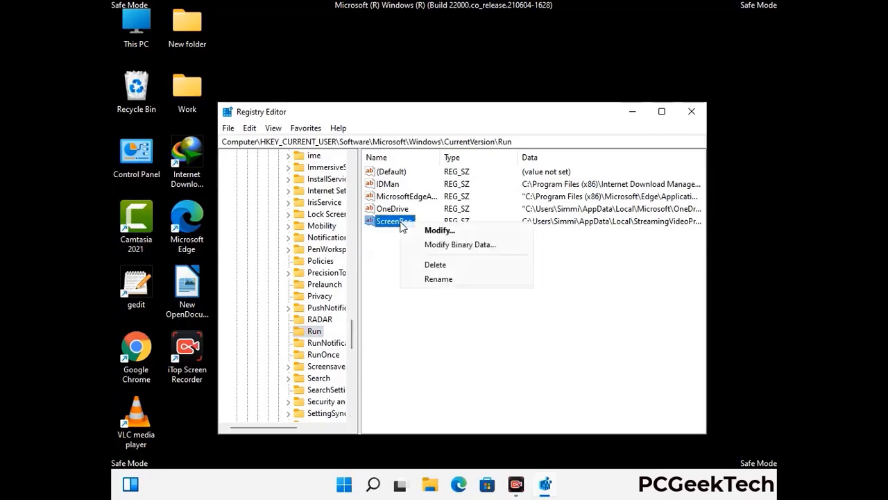
{"action": "left_click", "coordinate": [426, 264]}
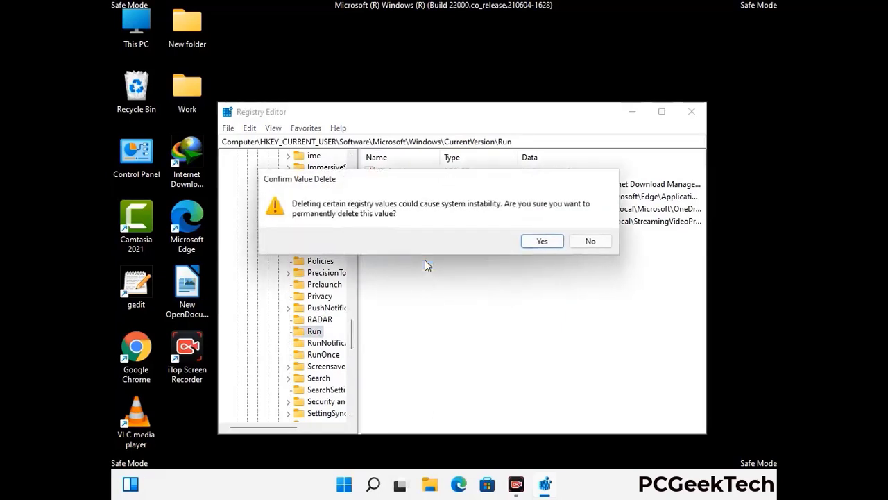
{"action": "left_click", "coordinate": [554, 243]}
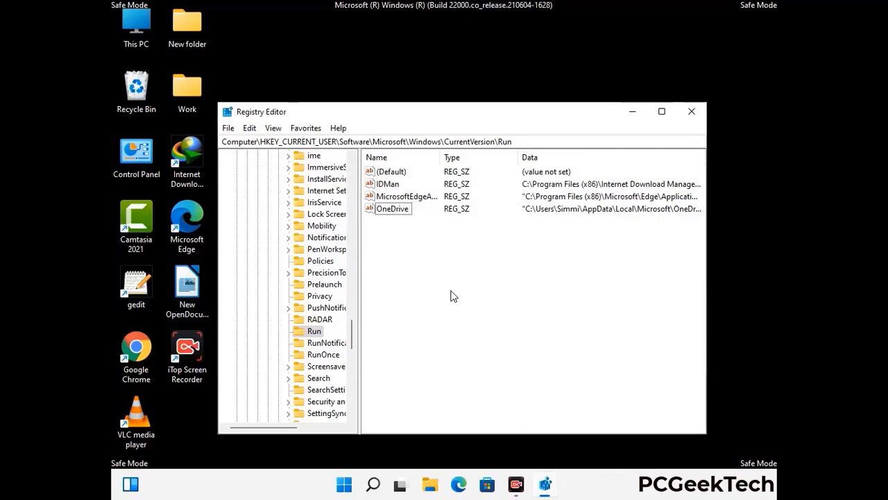
Search the registry for 'Virus Nam', cancel the search, and close Registry Editor
{"action": "key", "text": "ctrl+f"}
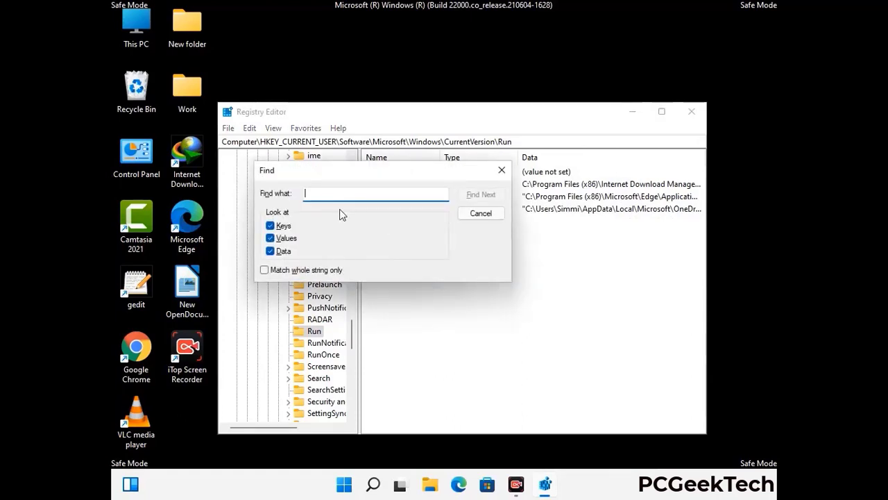
{"action": "type", "text": "Virus Name"}
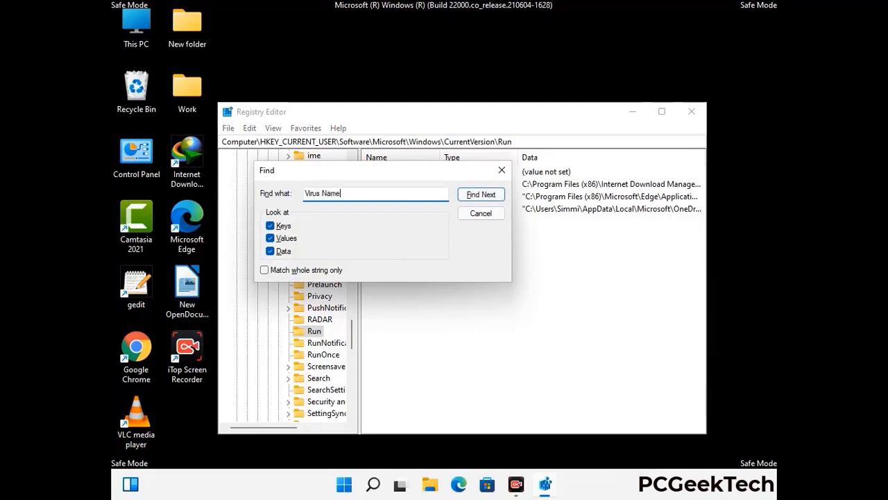
{"action": "left_click", "coordinate": [471, 198]}
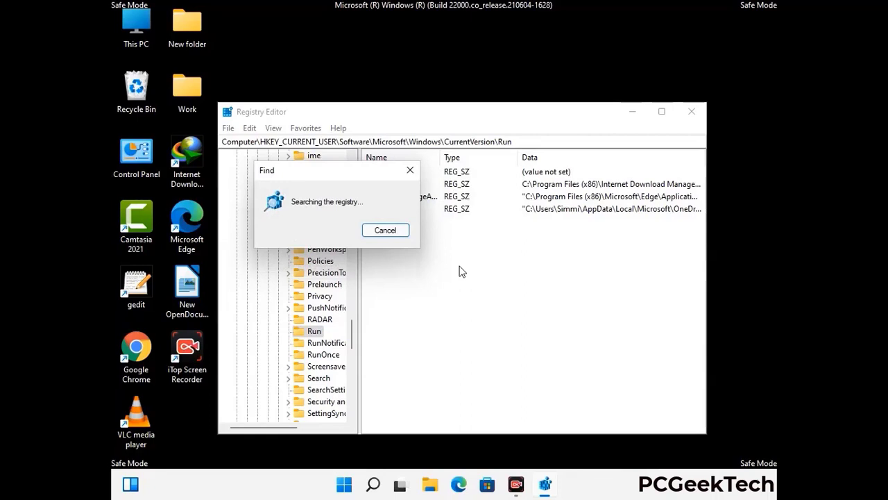
{"action": "left_click", "coordinate": [415, 172]}
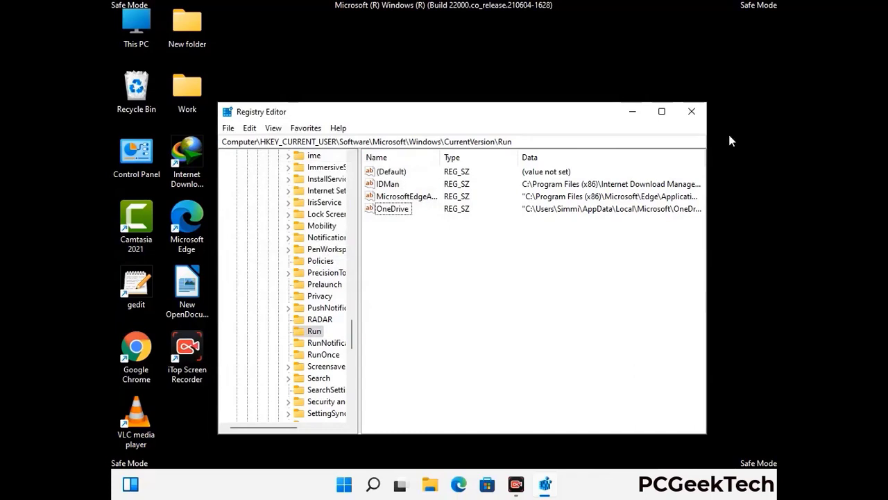
{"action": "left_click", "coordinate": [692, 113]}
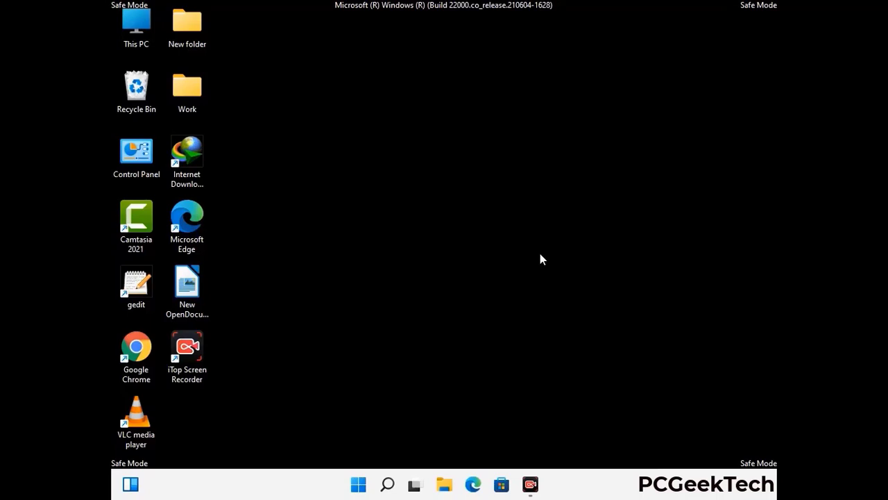
Launch msconfig and untick Safe boot on the Boot tab
{"action": "key", "text": "super+r"}
{"action": "left_click_drag", "start_coordinate": [258, 323], "coordinate": [456, 138]}
{"action": "type", "text": "ms"}
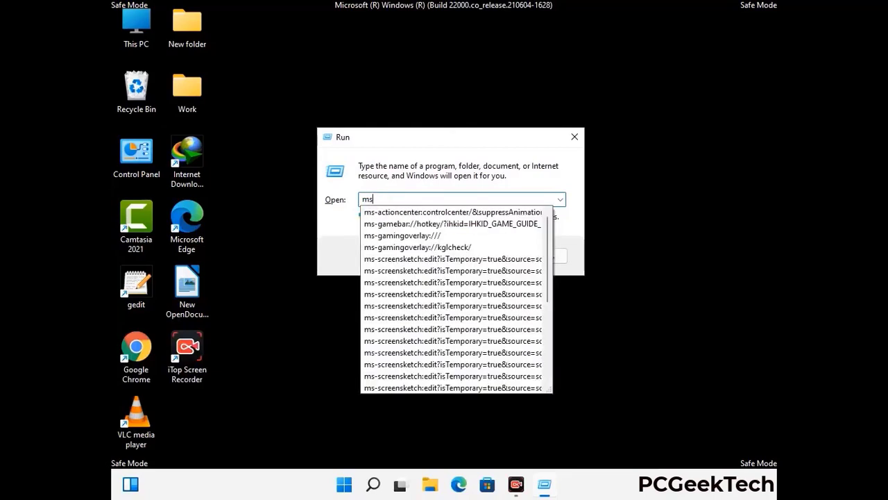
{"action": "type", "text": "config"}
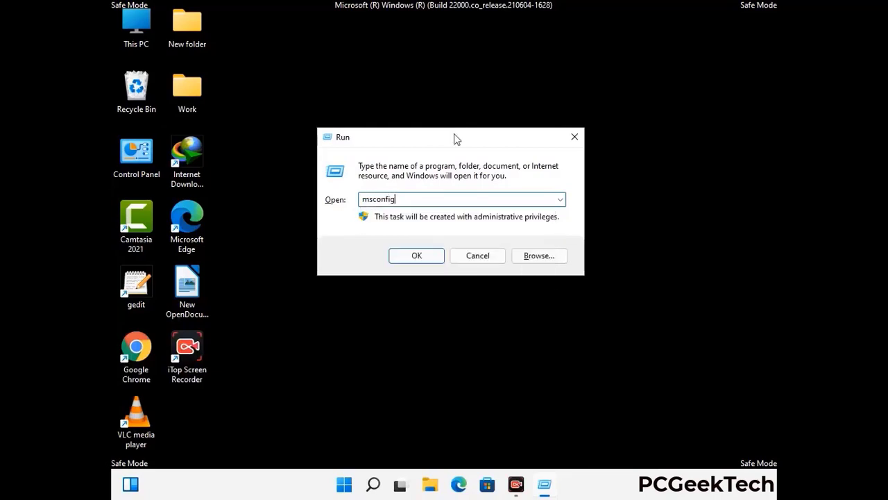
{"action": "left_click", "coordinate": [410, 253]}
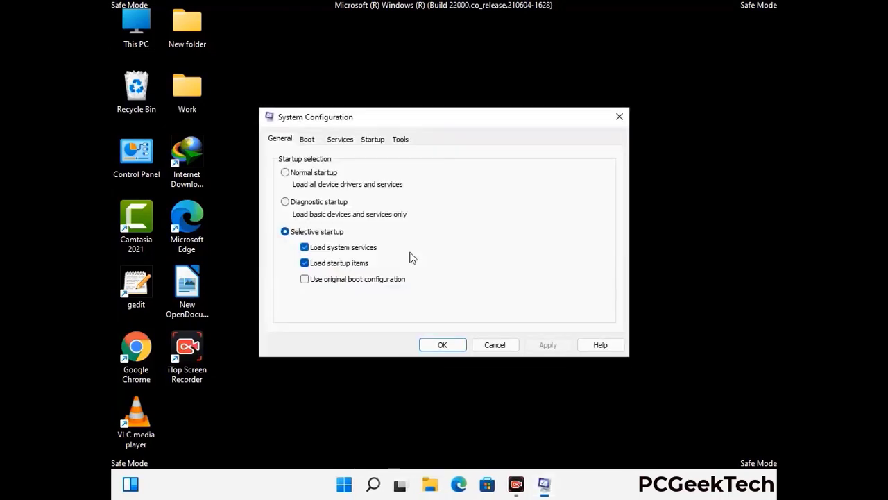
{"action": "left_click", "coordinate": [307, 139]}
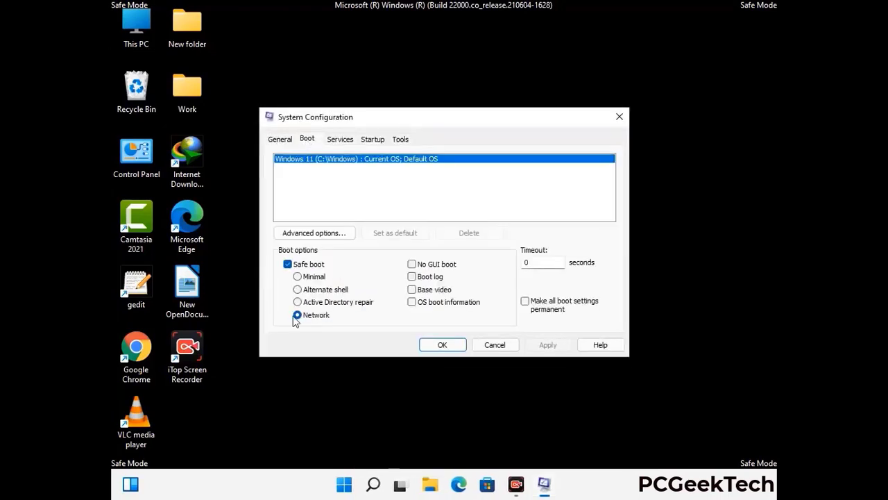
{"action": "left_click", "coordinate": [287, 265]}
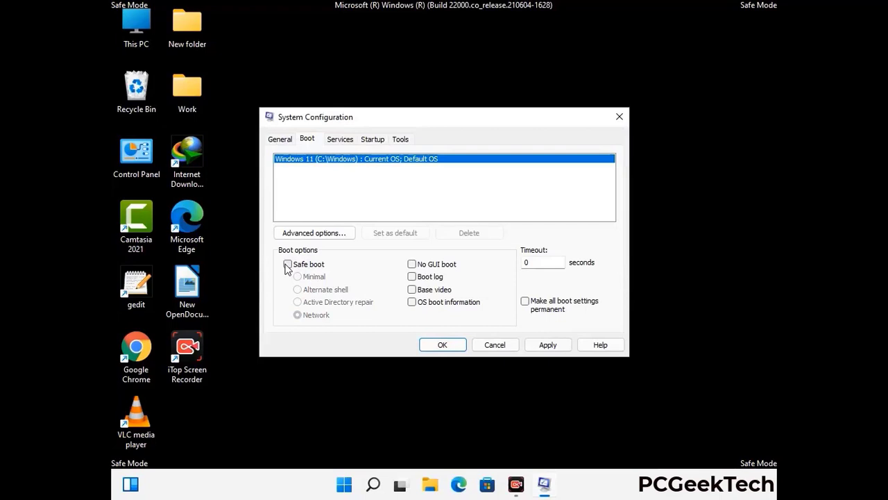